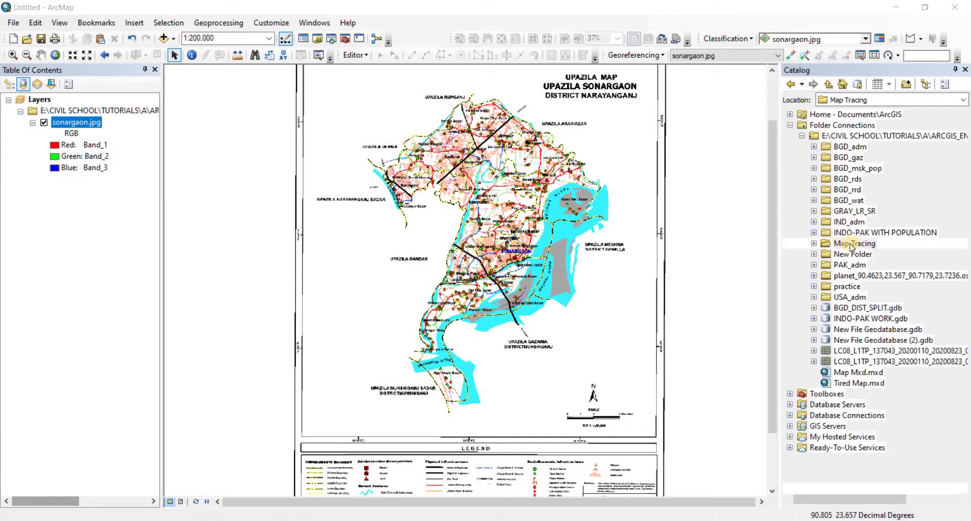
Start a new shapefile in the Map Tracing folder, named Boundary, with feature type Polygon.
right_click(852, 247)
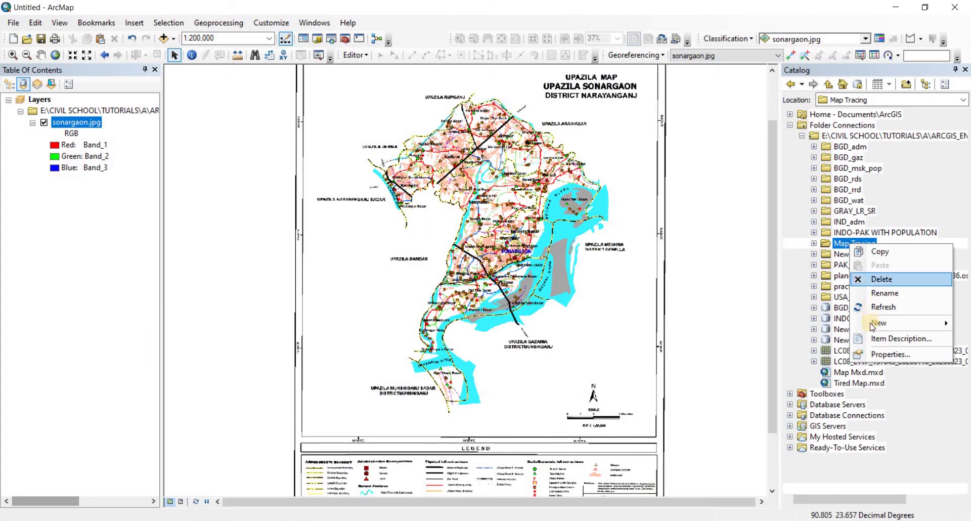
mouse_move(872, 326)
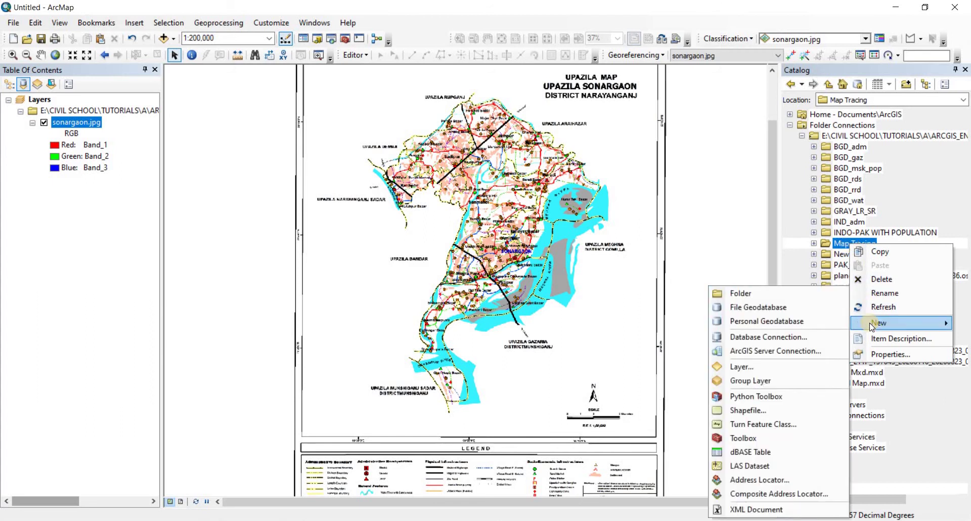
click(736, 413)
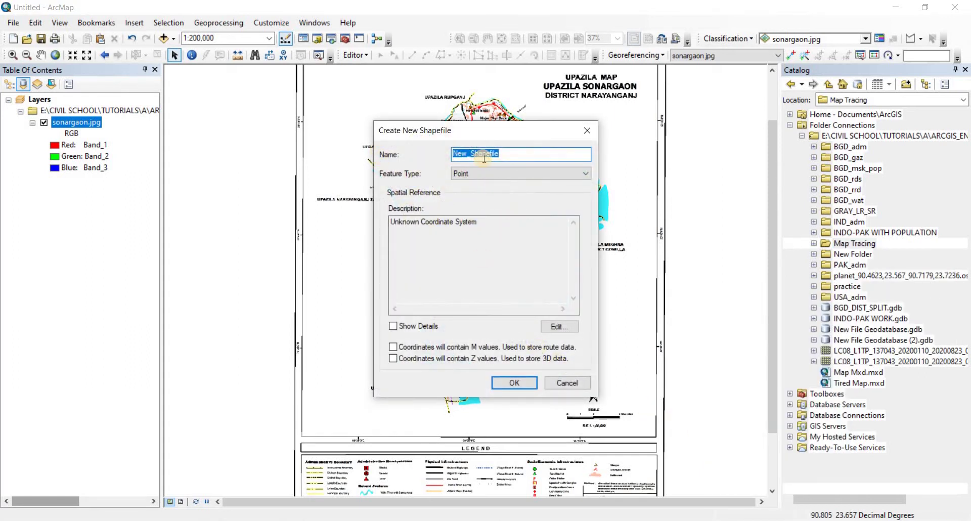
text(Boundary)
click(474, 174)
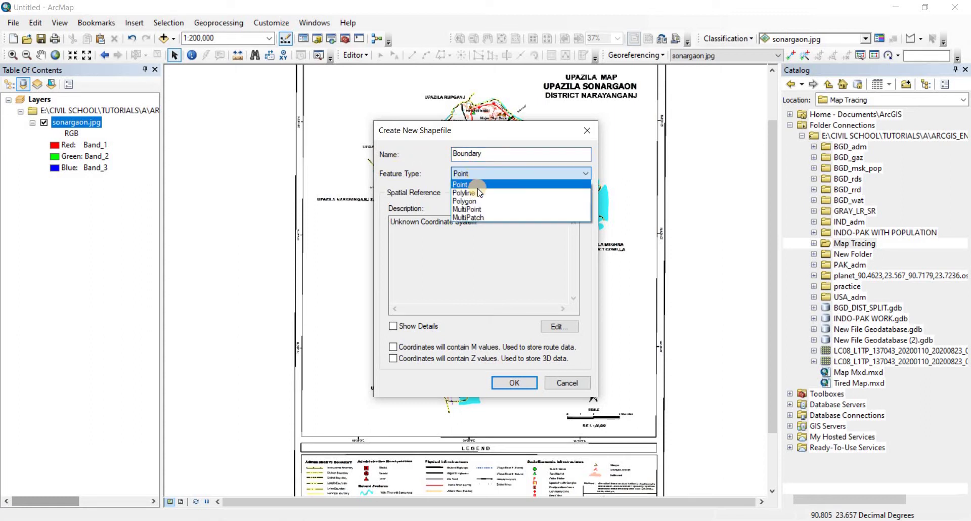
click(463, 201)
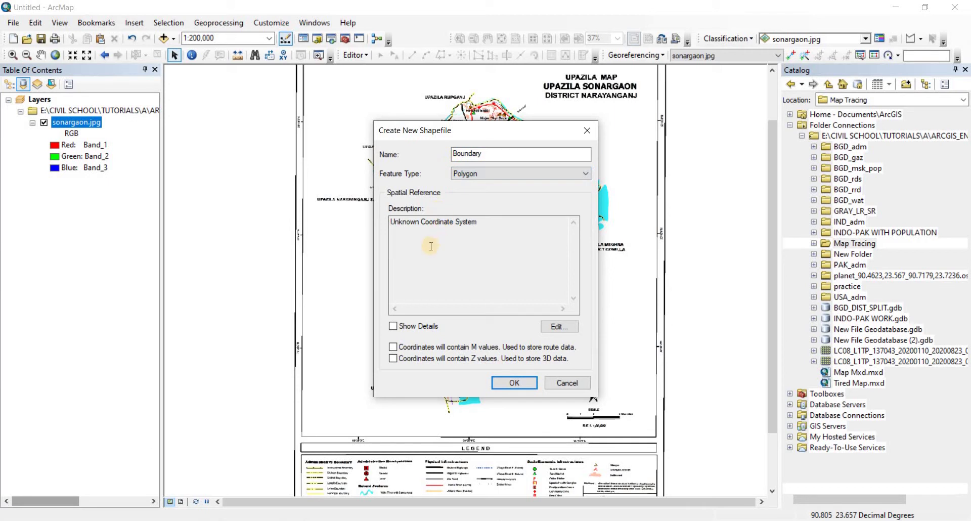
Assign the geographic coordinate system WGS 1984 to the Boundary shapefile and create it.
click(553, 329)
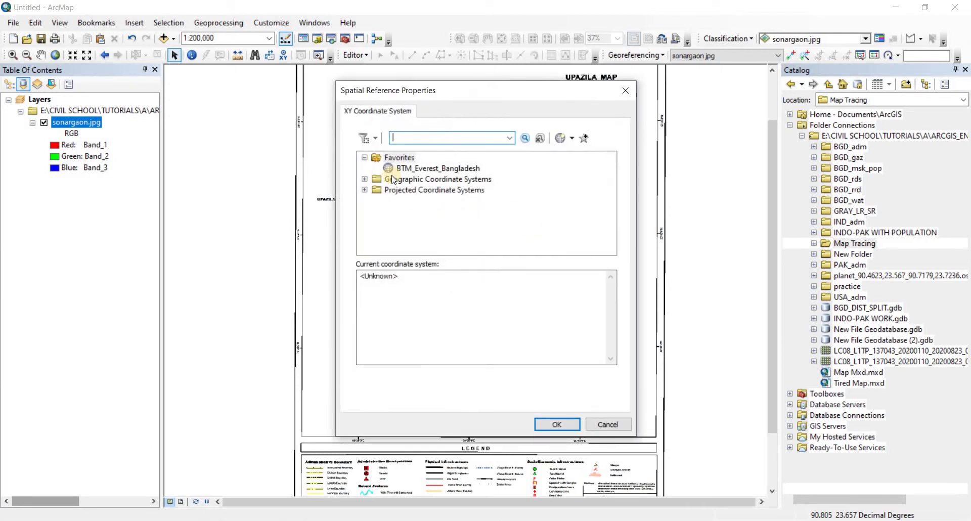
click(364, 178)
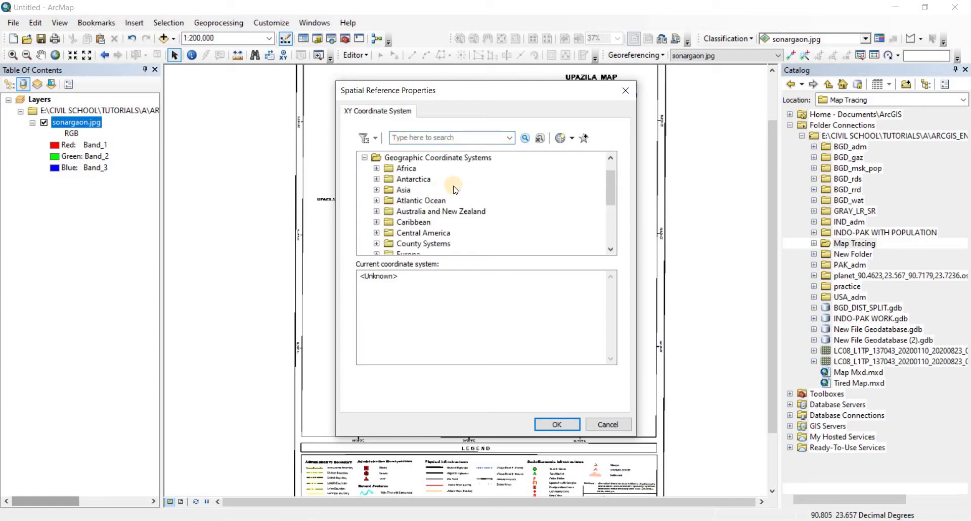
scroll(378, 241, down, 3)
click(375, 232)
scroll(448, 202, down, 15)
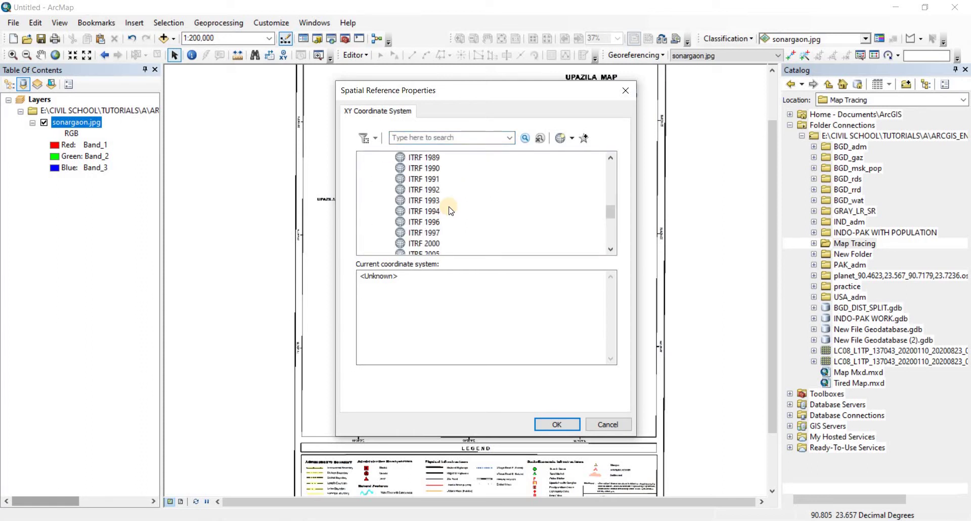
click(425, 222)
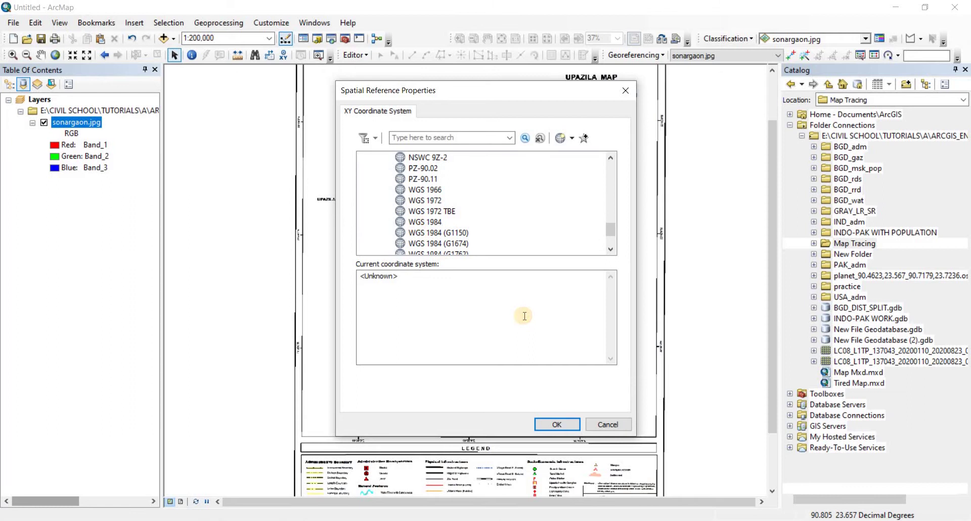
click(545, 426)
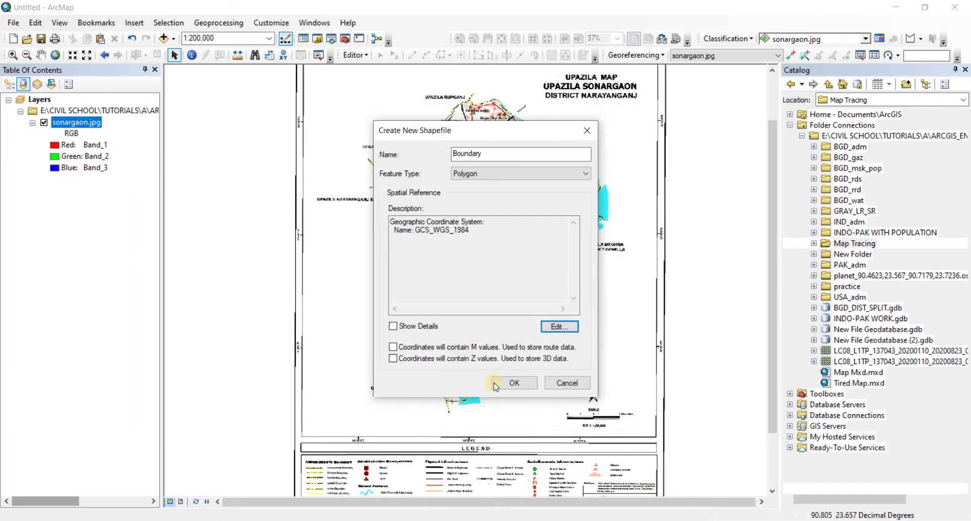
click(514, 383)
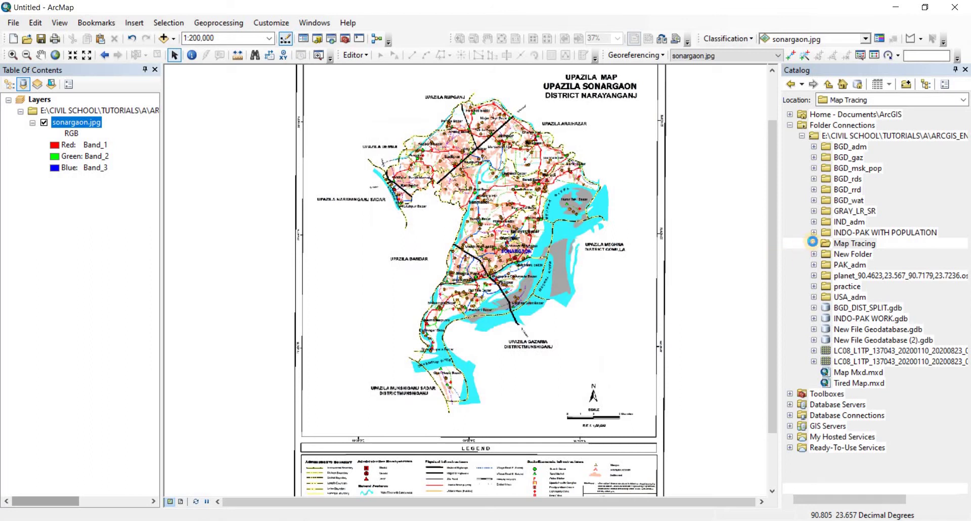
click(813, 244)
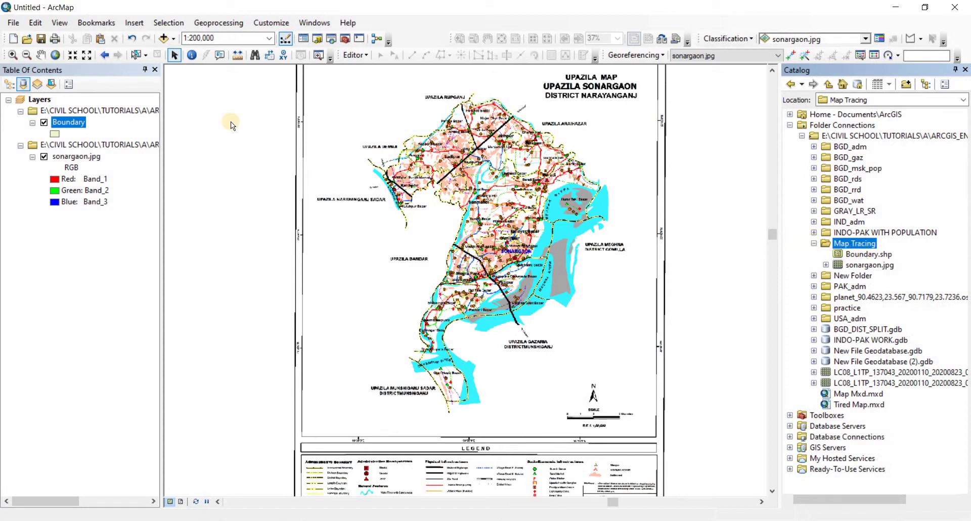
right_click(68, 124)
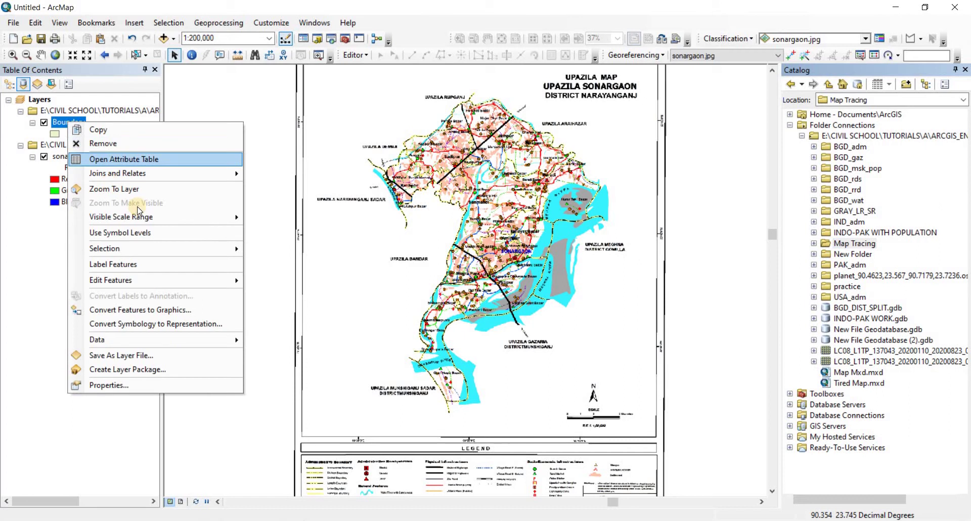
click(99, 154)
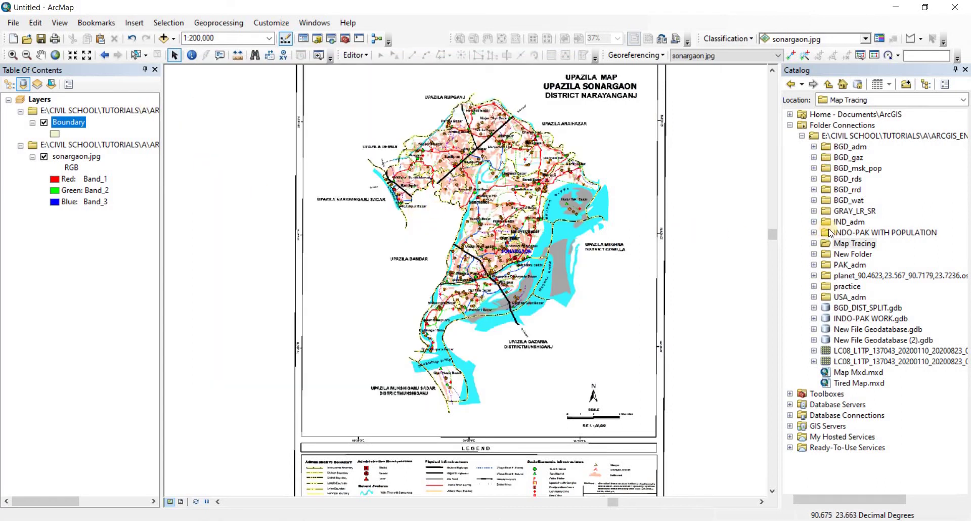
Start another new shapefile in the Map Tracing folder, named Main Roads, with feature type Polyline.
right_click(829, 248)
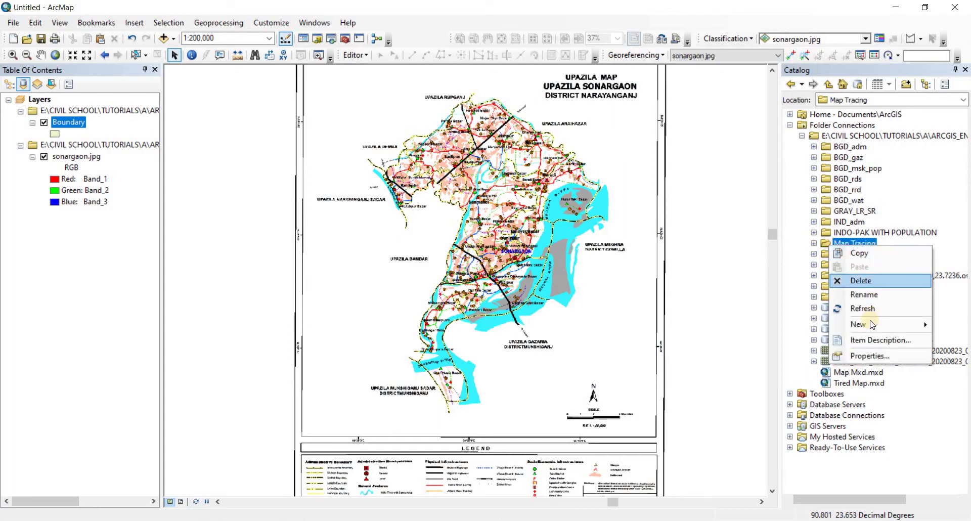
mouse_move(859, 324)
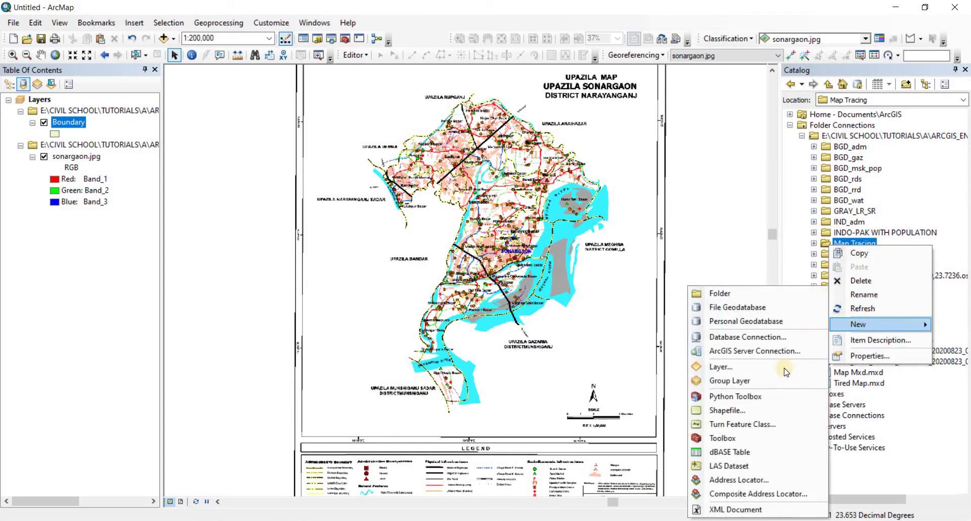
click(753, 410)
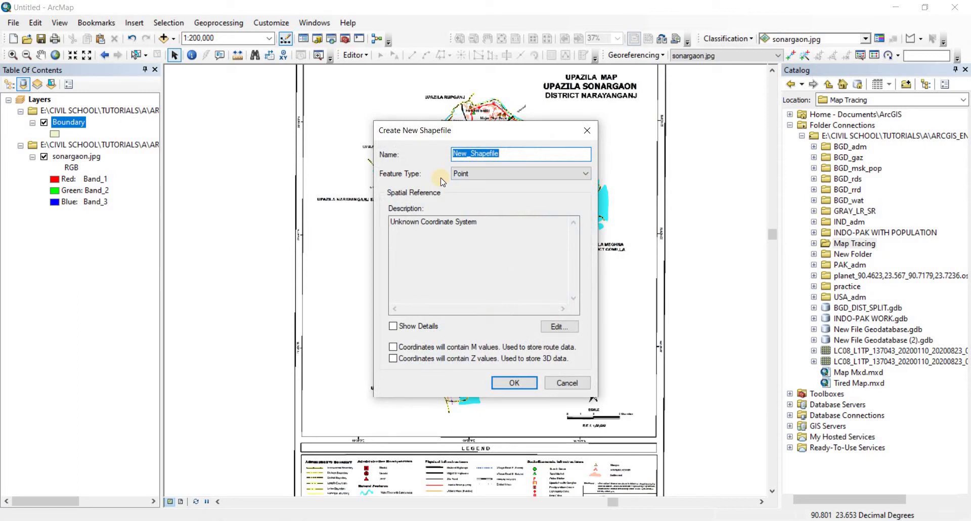
text(Main Roads)
click(499, 170)
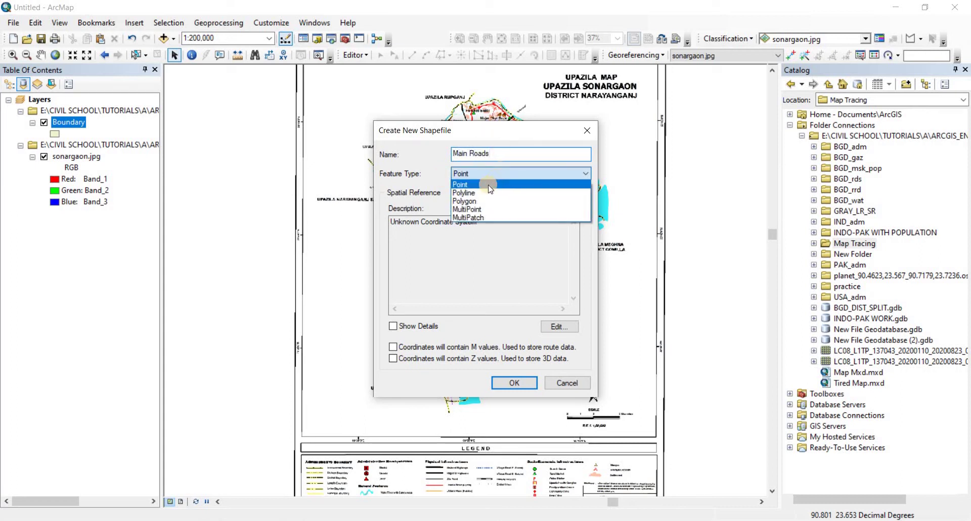
click(483, 192)
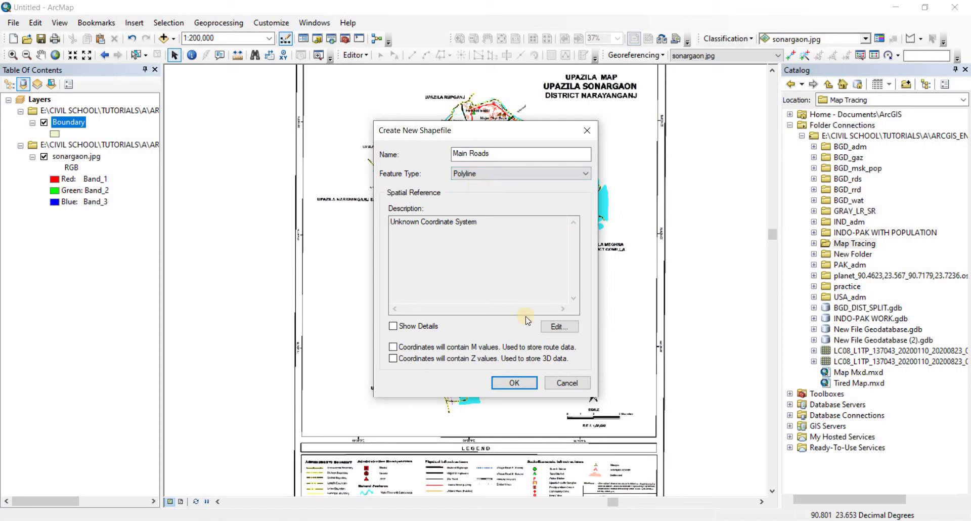
Assign the geographic coordinate system WGS 1984 to the Main Roads shapefile and create it.
click(554, 326)
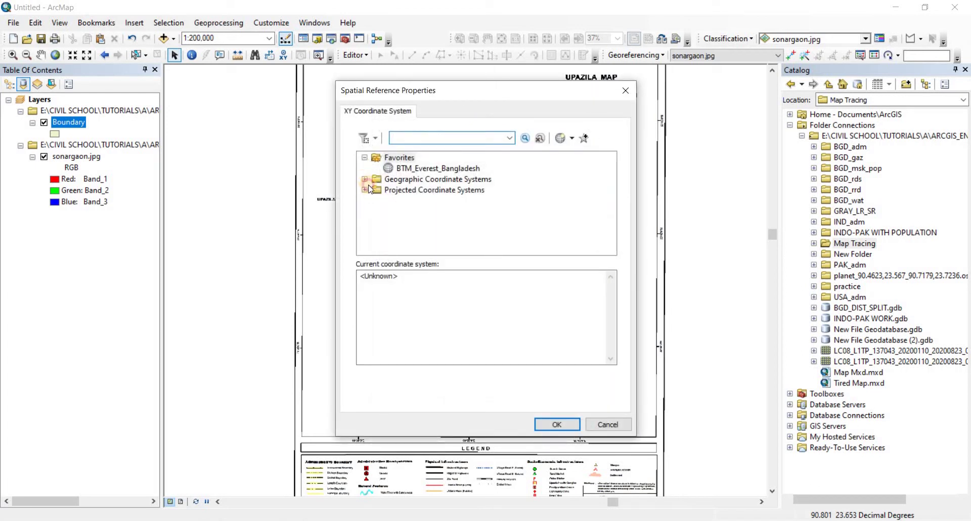
click(364, 183)
scroll(433, 222, down, 4)
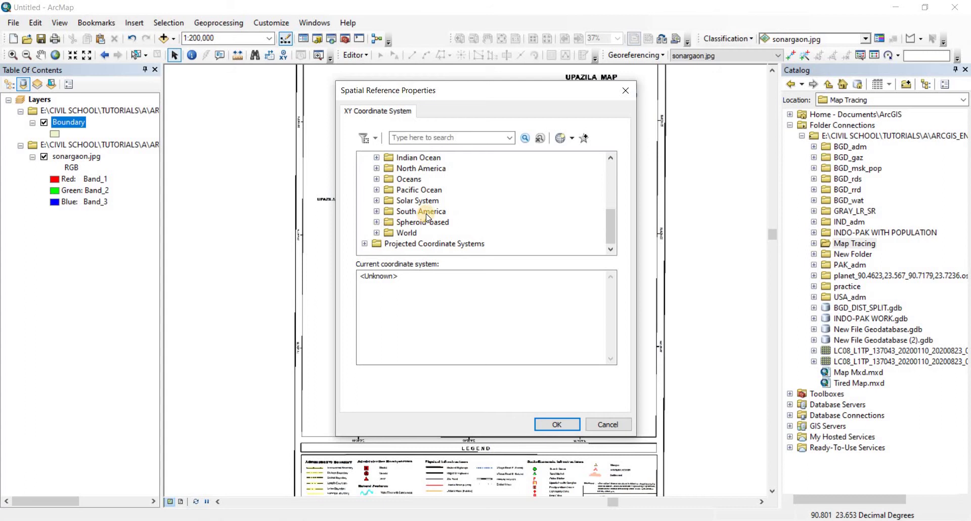
double_click(426, 215)
scroll(426, 216, down, 8)
click(428, 222)
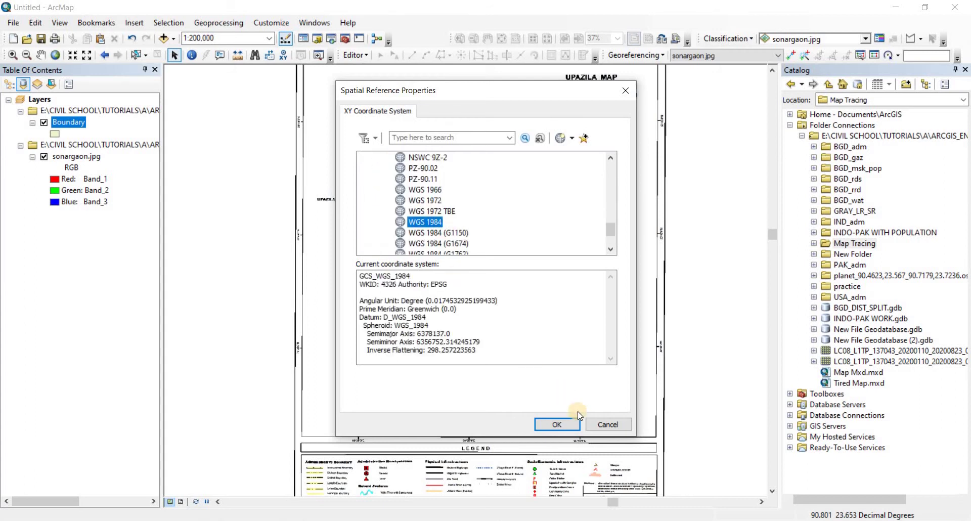
click(573, 425)
click(514, 382)
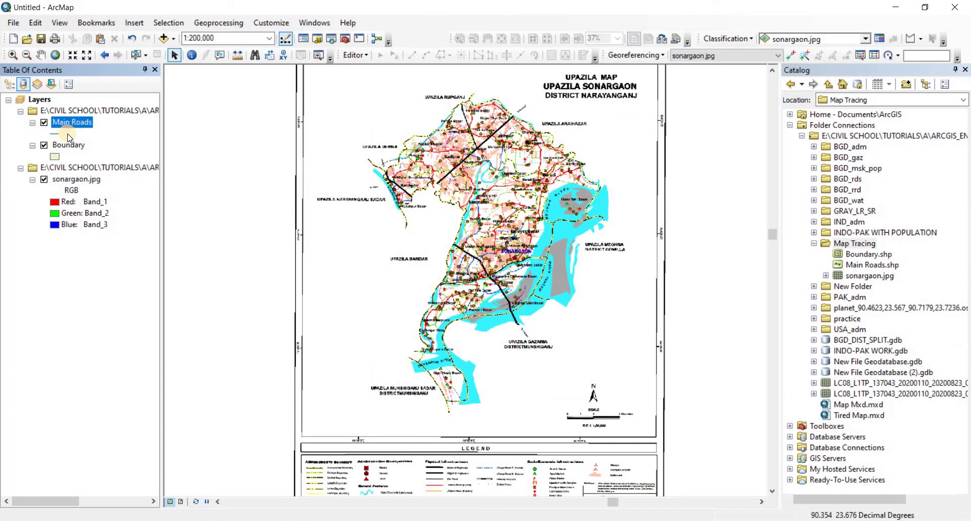
Symbolize the Boundary layer with the Hollow style and an outline width of 2.
click(58, 157)
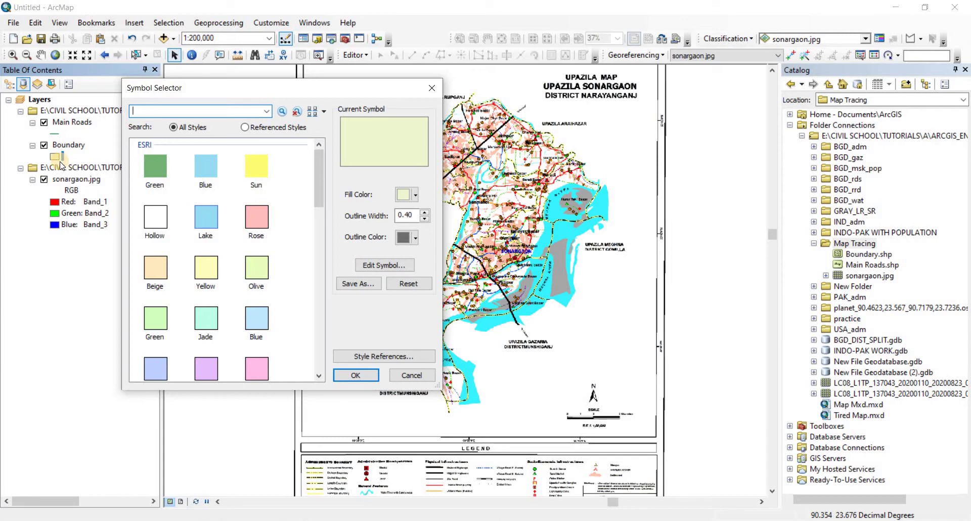
click(155, 220)
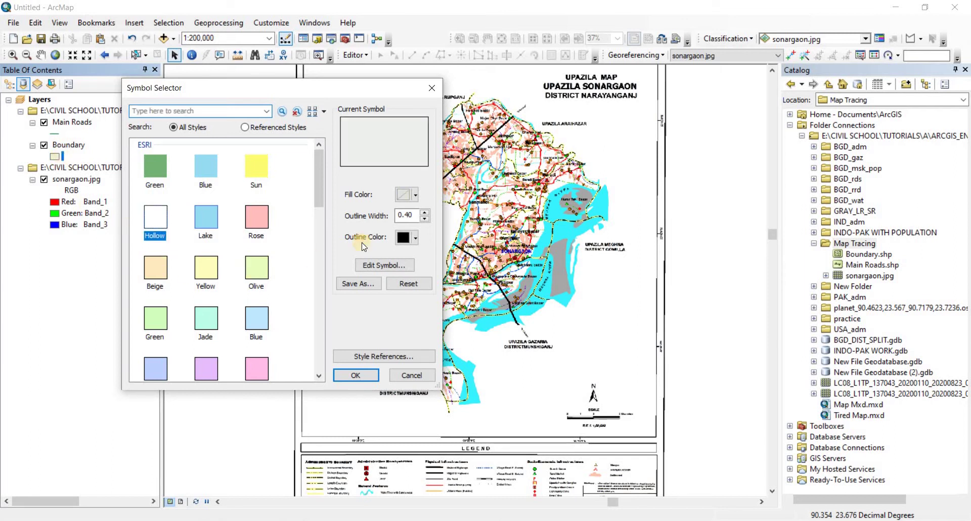
click(425, 217)
click(425, 213)
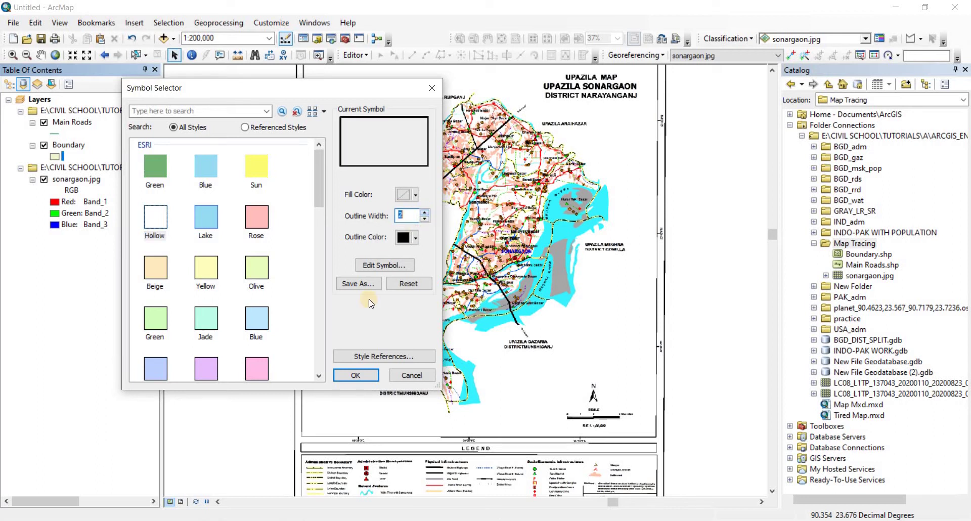
click(354, 376)
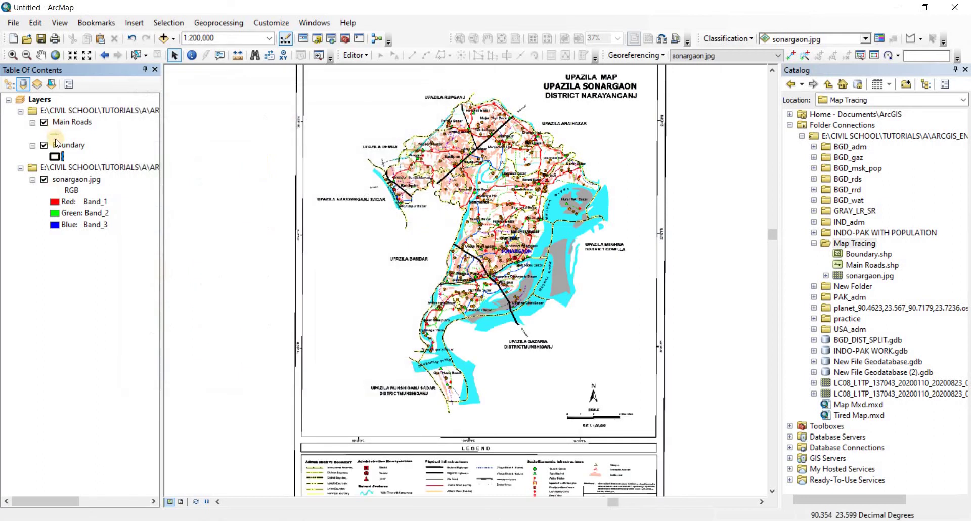
Symbolize the Main Roads layer with the Highway line style, coloured black.
click(56, 133)
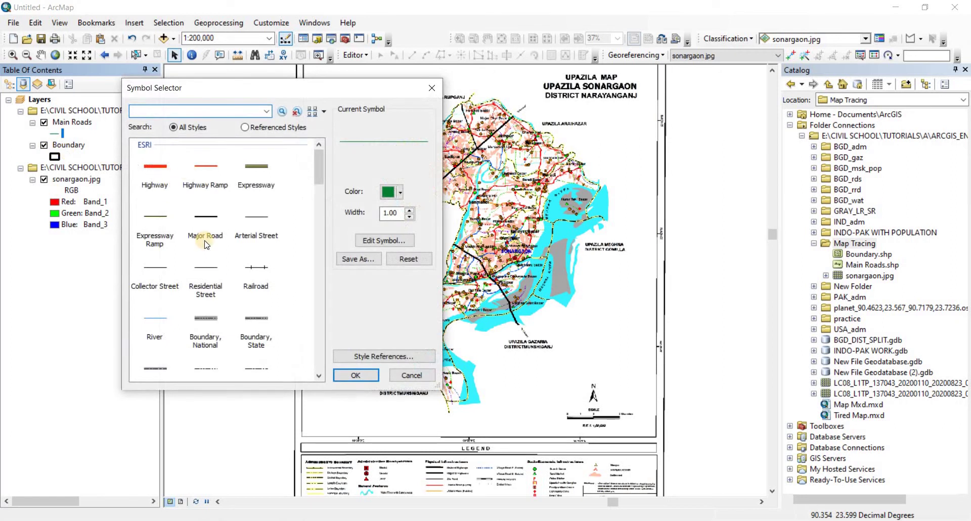
click(165, 178)
click(397, 192)
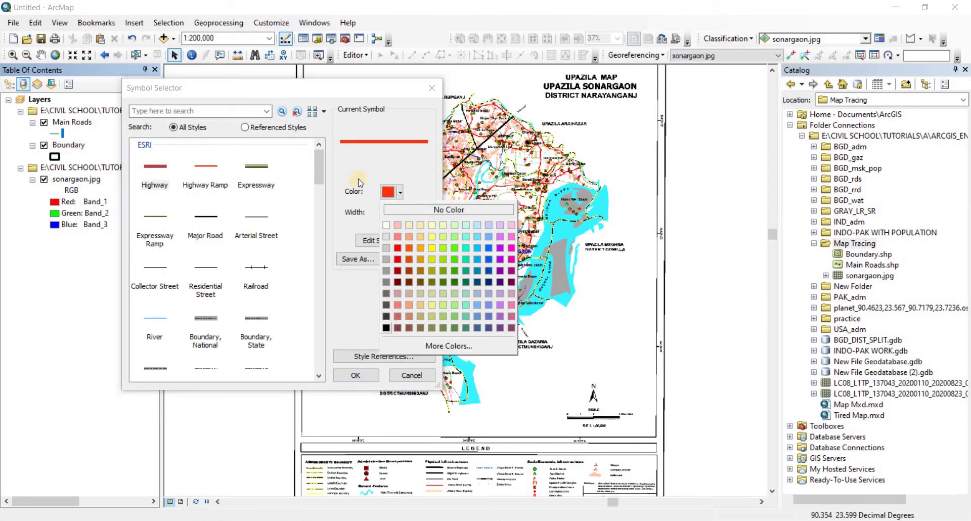
click(355, 375)
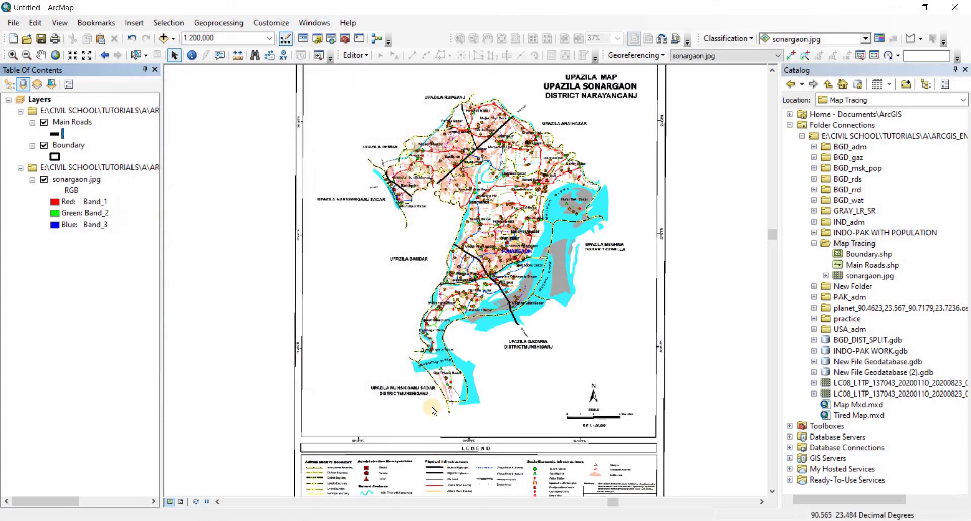
Examine the road classes under Physical Infrastructures in the scanned map's legend and select the Main Roads layer.
scroll(443, 408, down, 3)
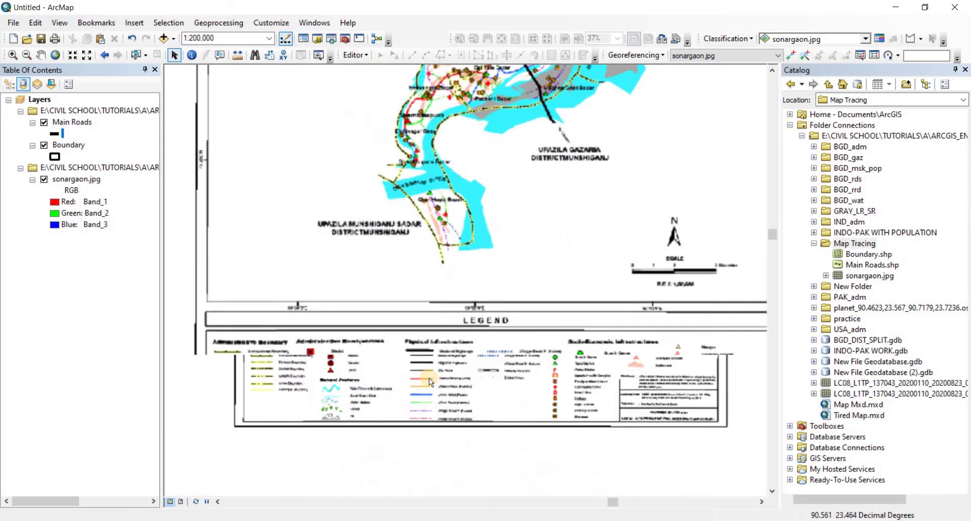
scroll(429, 377, down, 3)
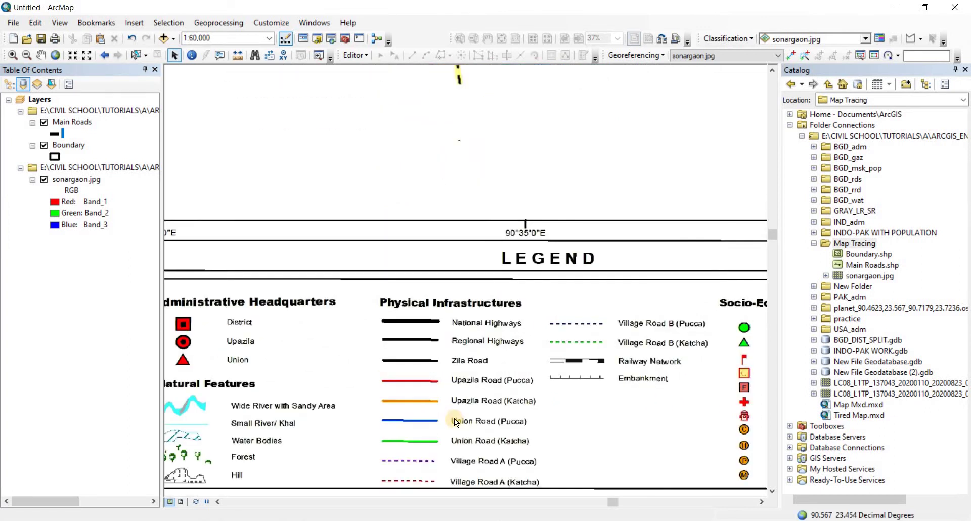
scroll(460, 392, down, 3)
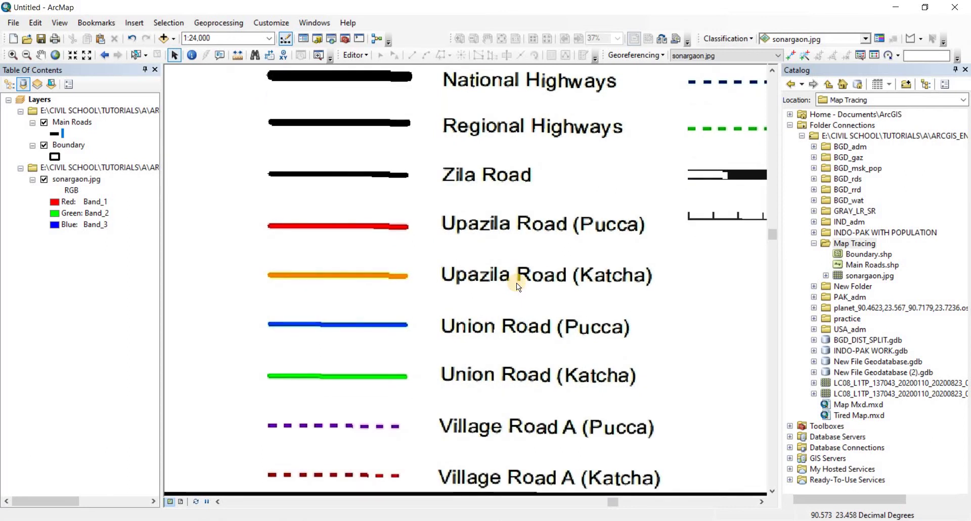
scroll(517, 283, up, 2)
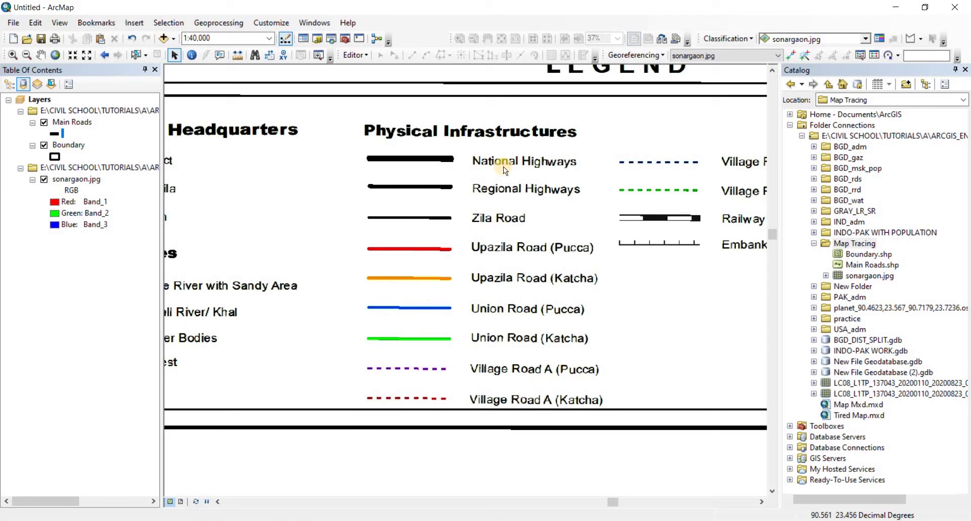
click(72, 122)
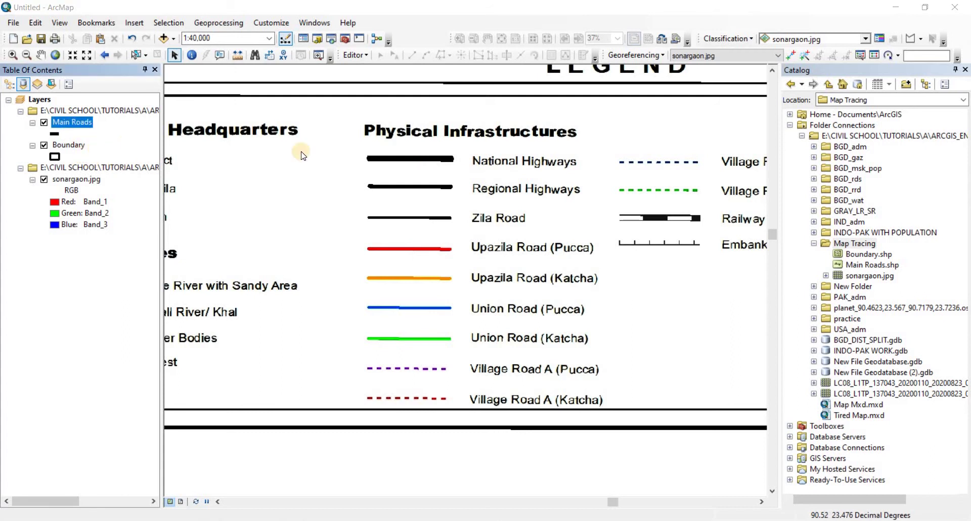
Rename the Main Roads layer as "National Higways" and apply the change.
text(National Higways)
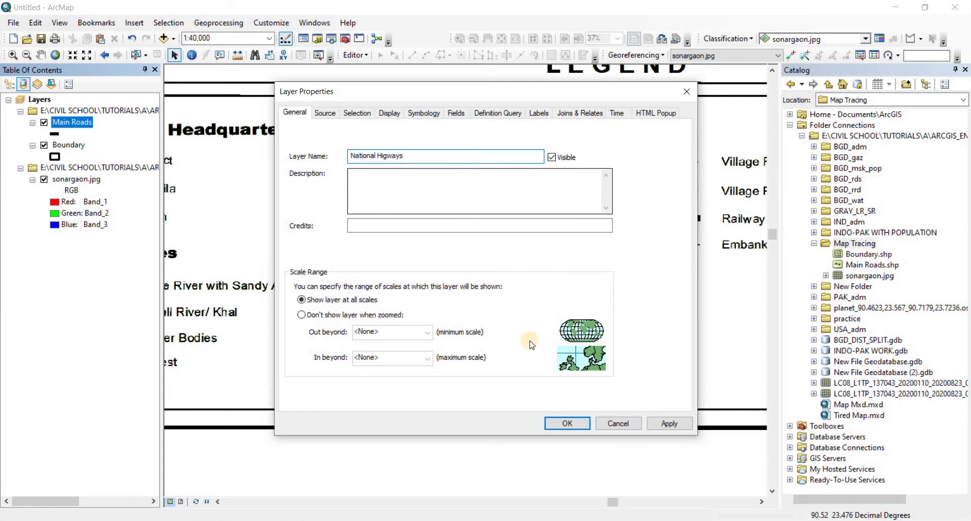
click(680, 423)
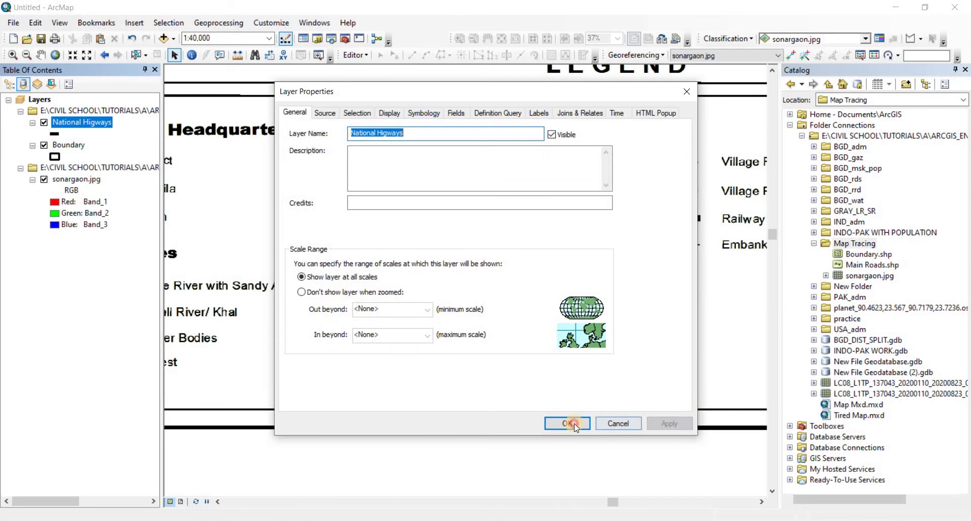
click(574, 423)
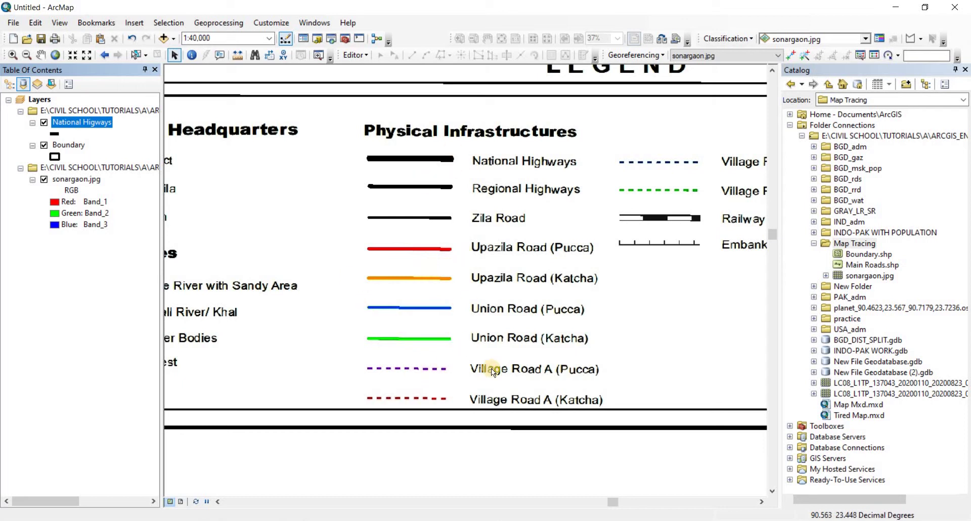
Choose the orange topographic contour line style with tick marks as the National Higways symbol, to resemble the legend's Embankment line.
drag(704, 251, 626, 274)
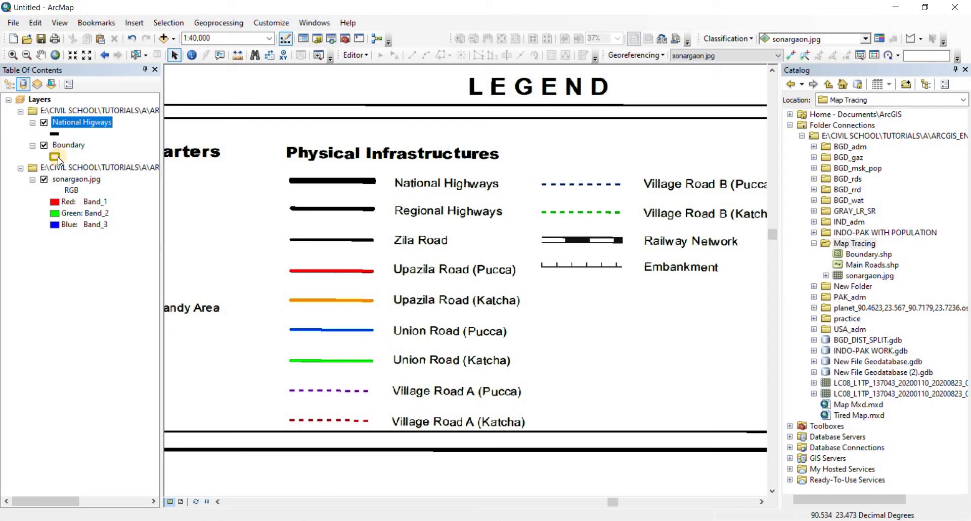
double_click(53, 133)
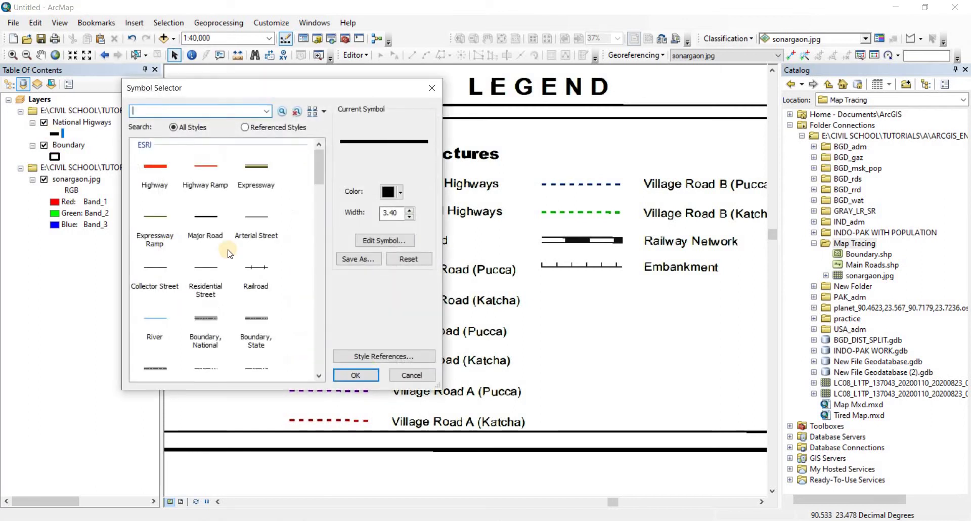
scroll(237, 283, down, 3)
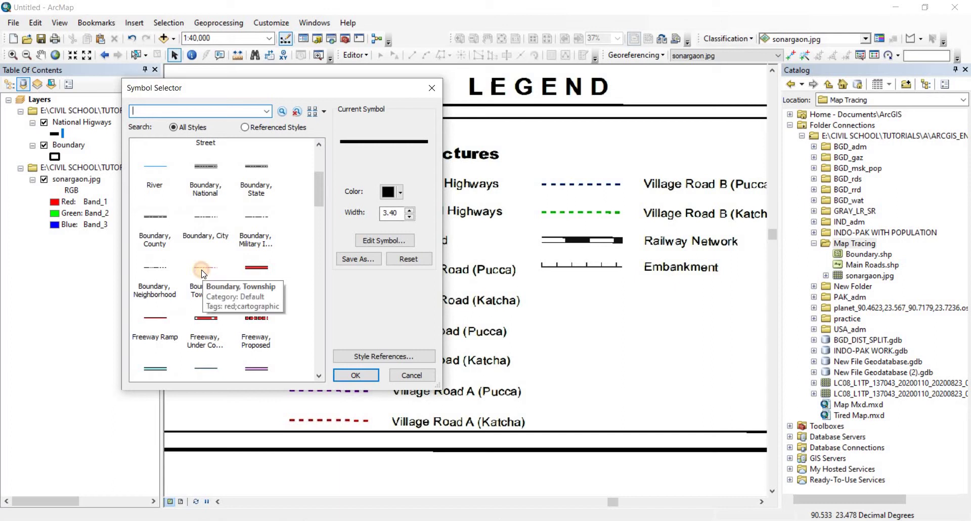
click(203, 271)
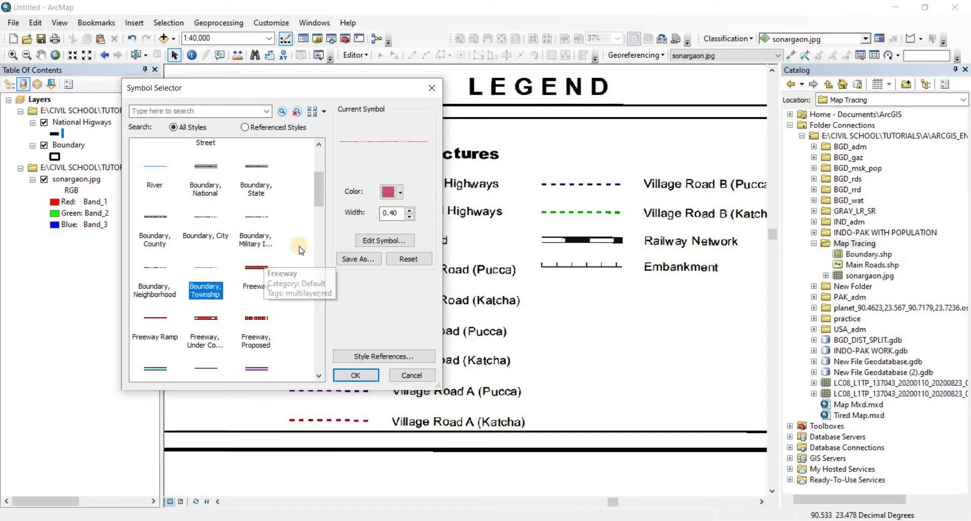
scroll(300, 249, down, 7)
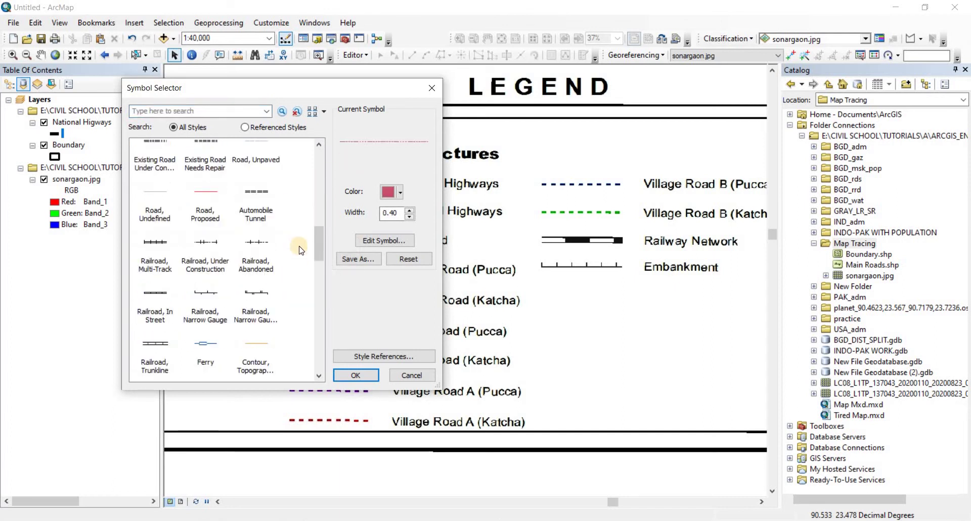
scroll(300, 250, down, 4)
scroll(301, 249, up, 5)
scroll(300, 250, down, 1)
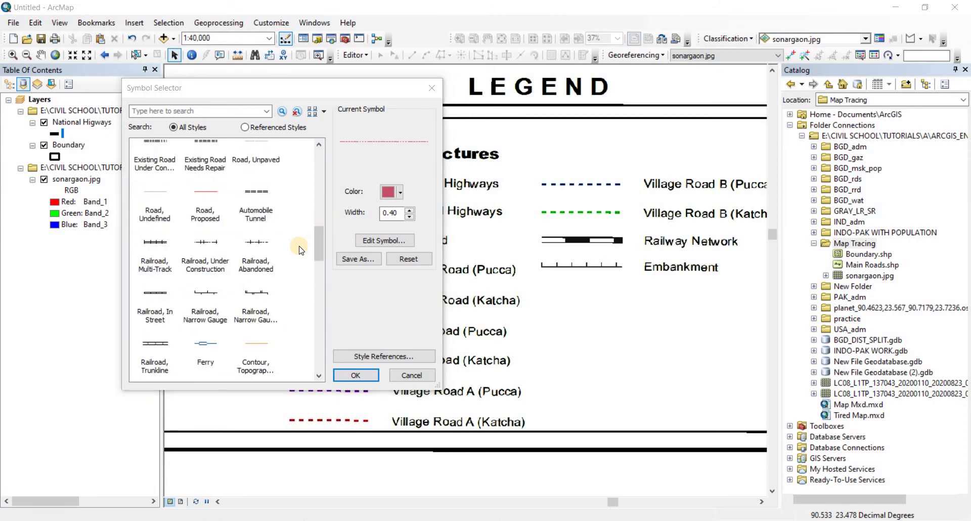
scroll(238, 278, down, 4)
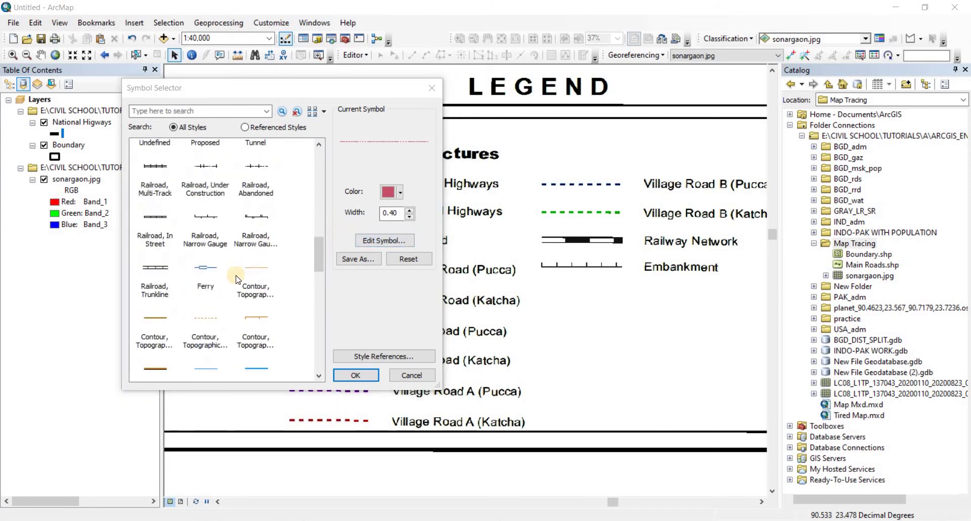
scroll(238, 278, down, 9)
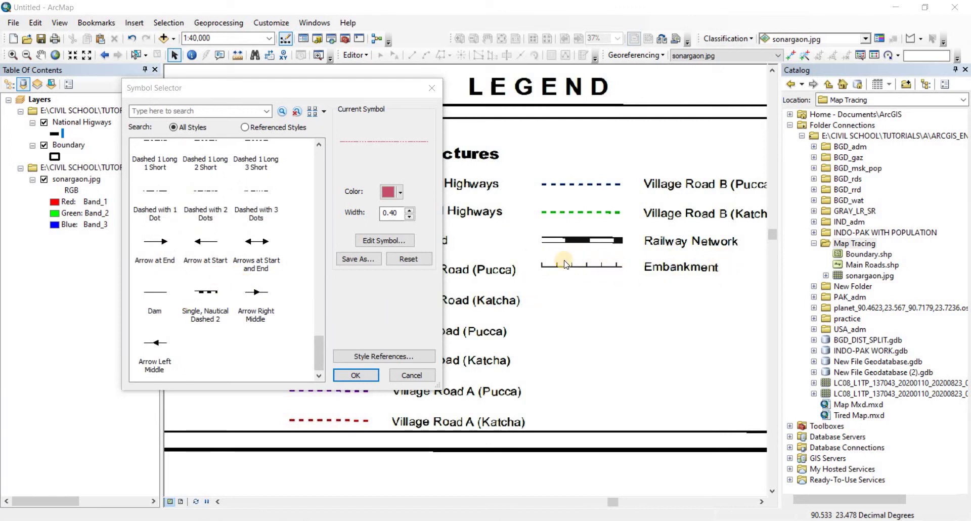
scroll(219, 250, up, 5)
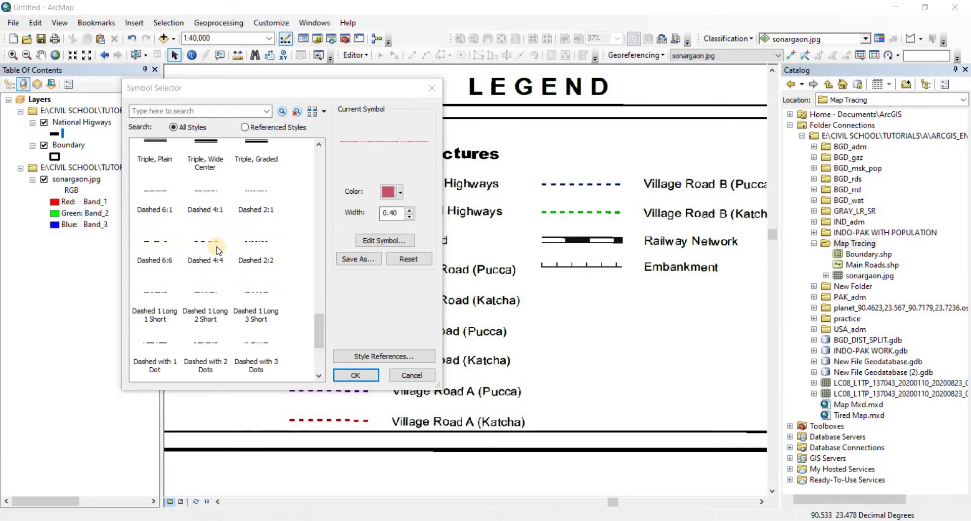
scroll(218, 251, up, 6)
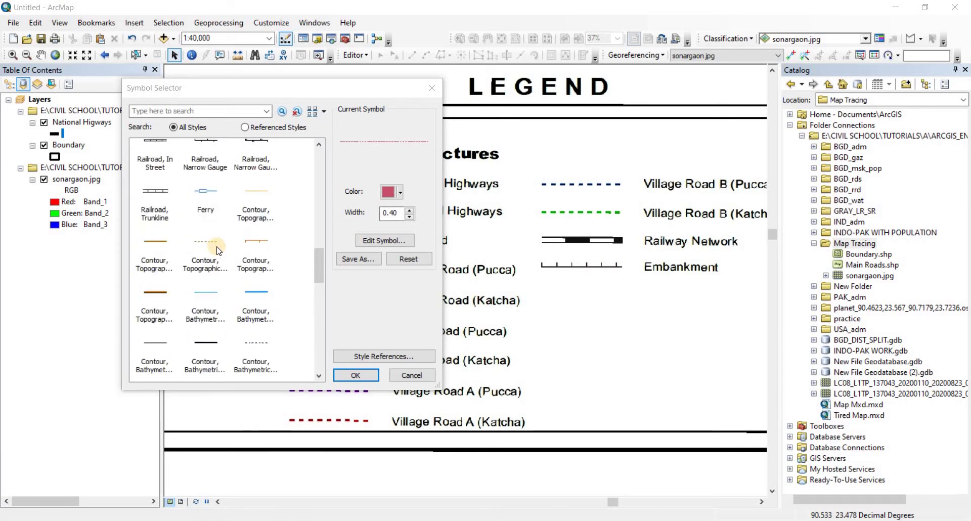
scroll(219, 250, up, 1)
scroll(219, 250, down, 1)
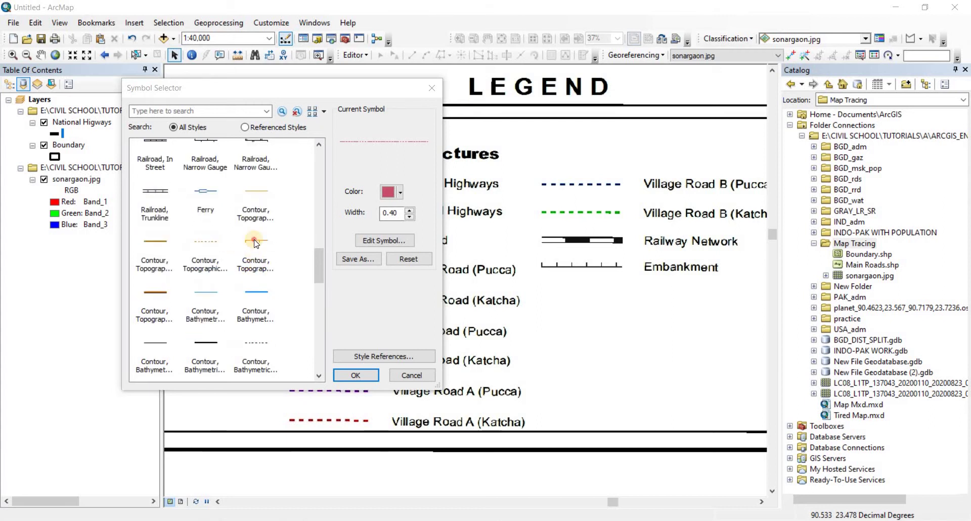
click(255, 242)
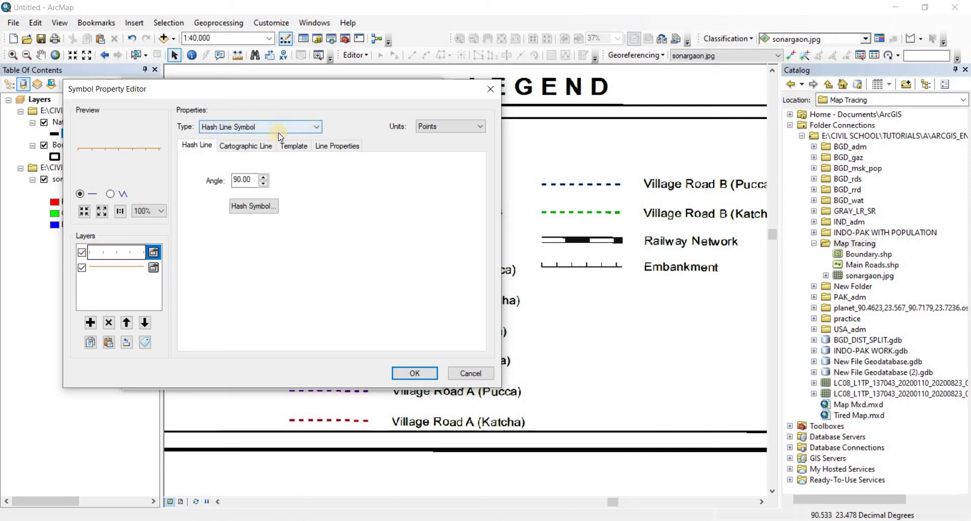
Examine the cartographic line, template and line property settings of the symbol's hash line layer.
click(245, 147)
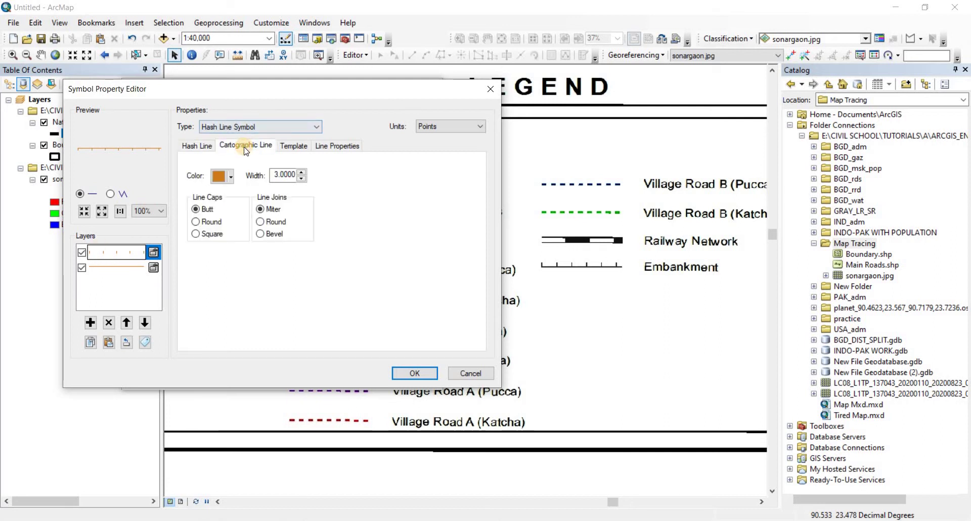
click(292, 147)
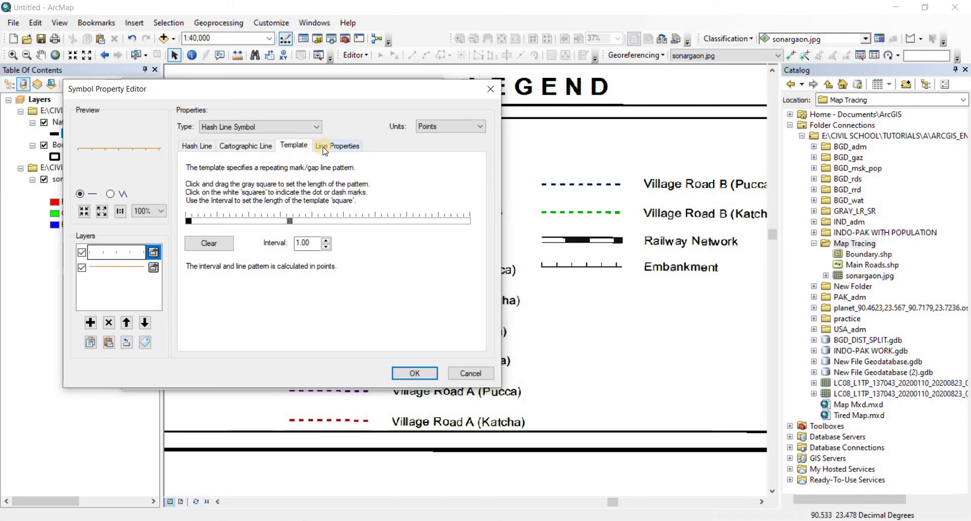
click(324, 147)
click(290, 147)
click(261, 147)
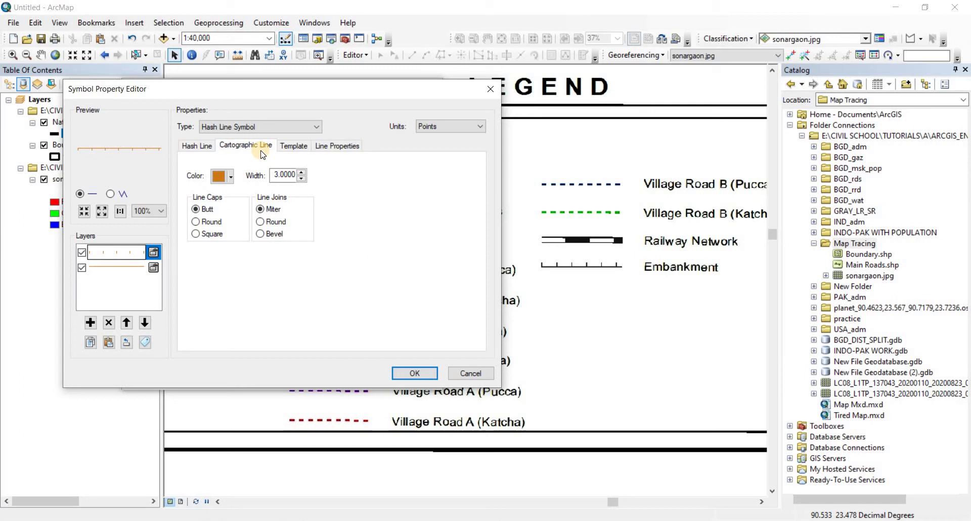
click(187, 147)
Try hash line angles of 360 and 0, and set the angle back to 90.
click(240, 181)
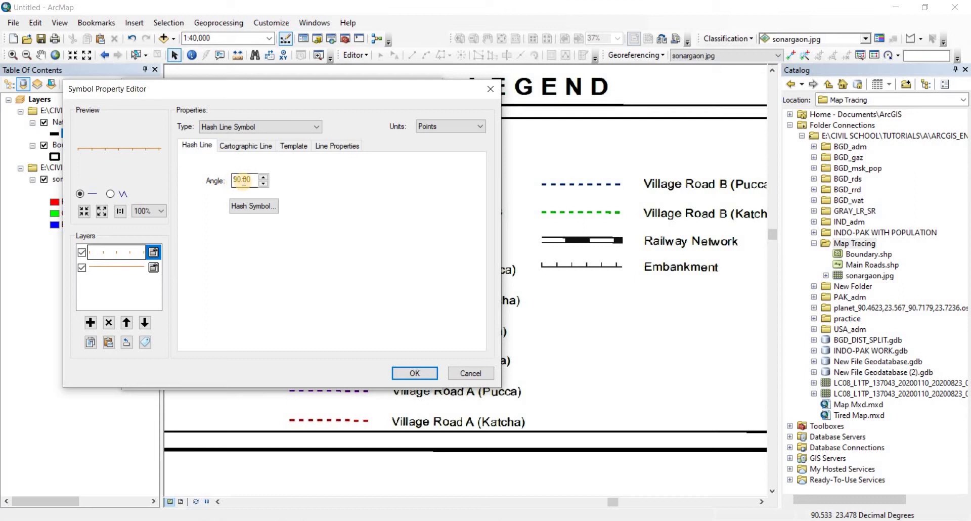
double_click(242, 181)
text(36)
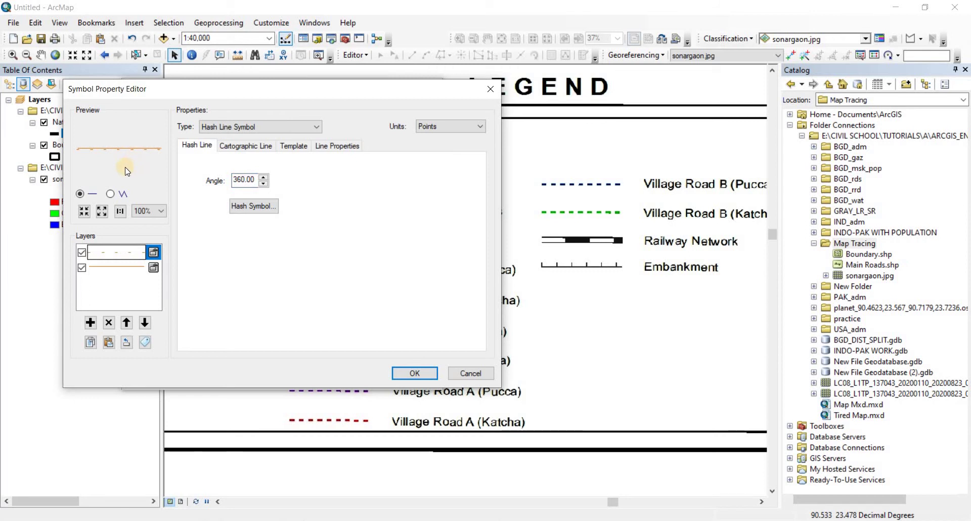
click(240, 179)
double_click(241, 179)
text(0)
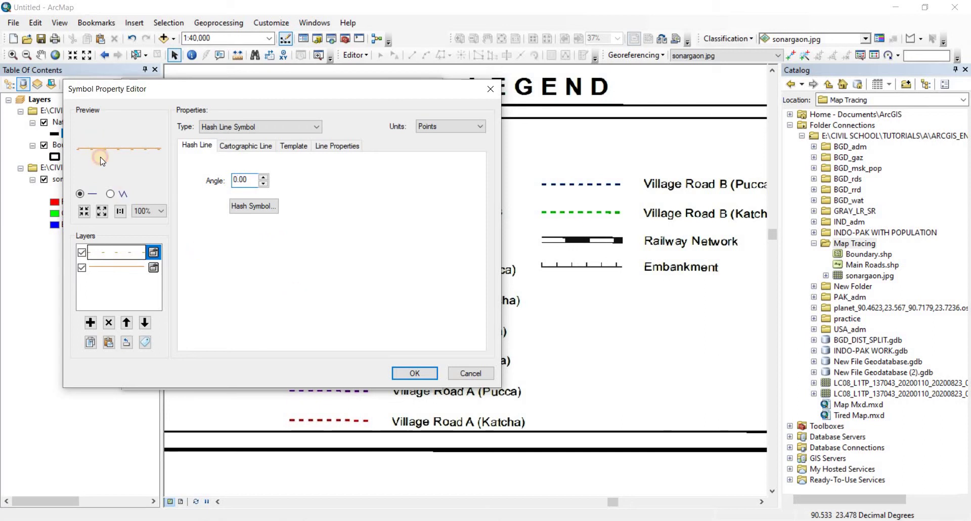
click(235, 180)
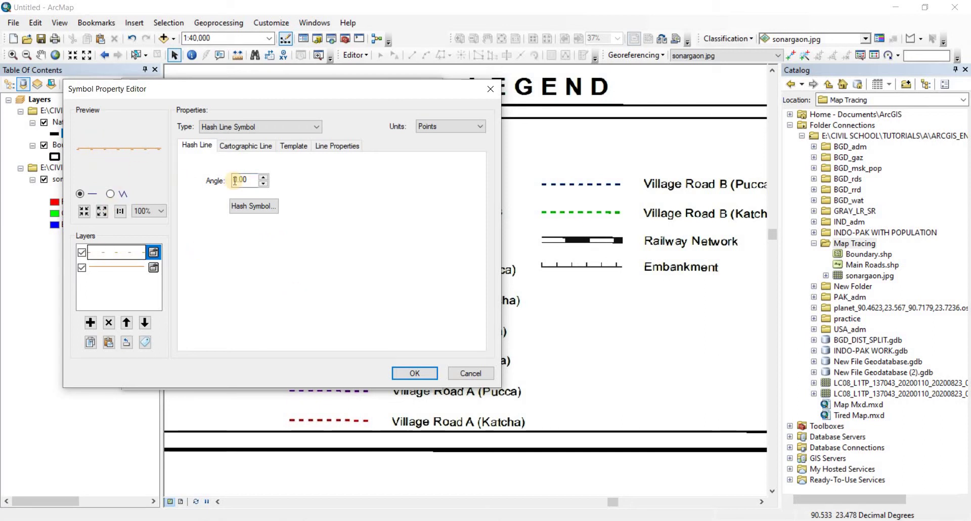
click(263, 177)
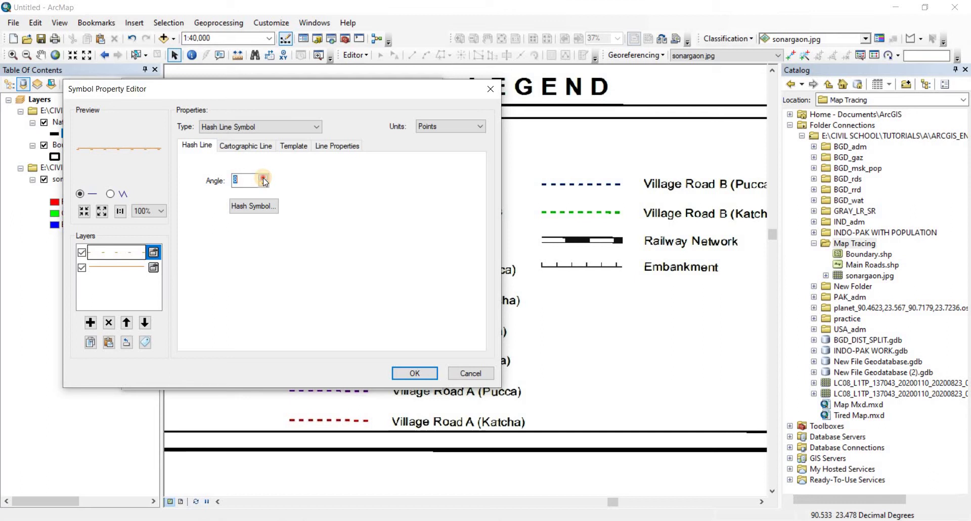
drag(263, 178, 263, 177)
click(236, 178)
text(90)
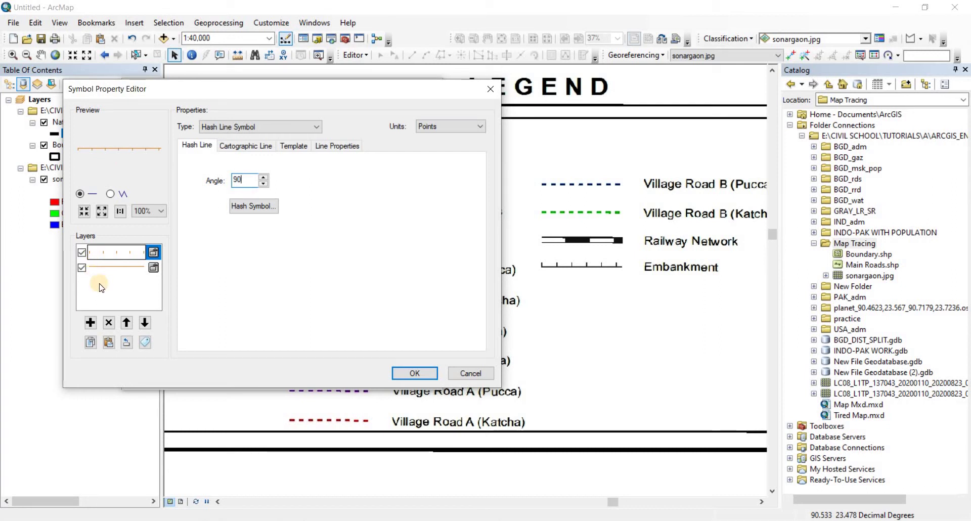
Turn off the orange line layer of the symbol and add a new cartographic line layer.
click(82, 268)
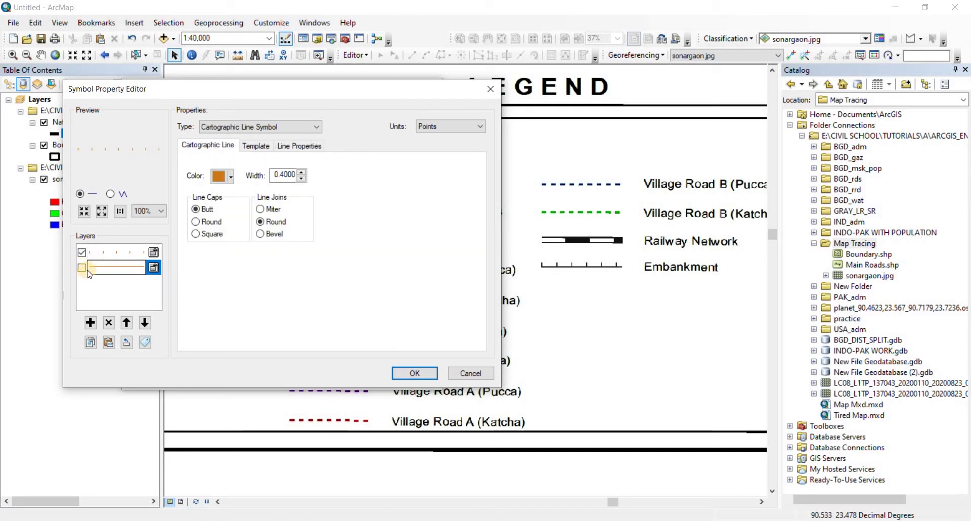
click(99, 251)
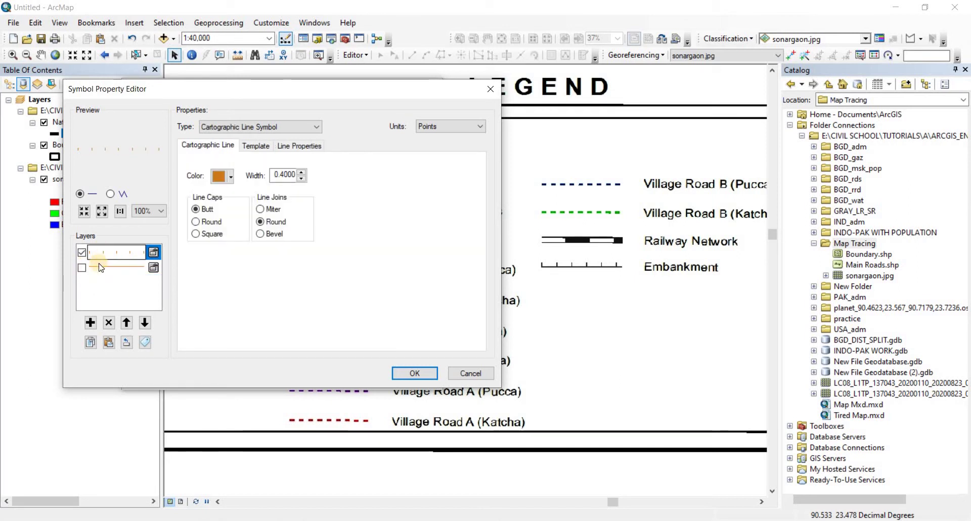
click(82, 268)
click(82, 268)
click(90, 322)
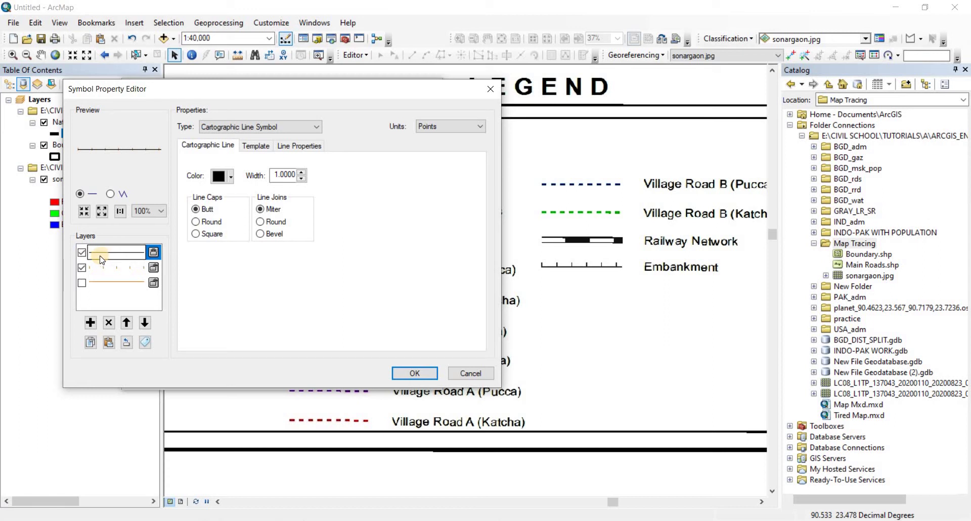
click(89, 288)
click(82, 283)
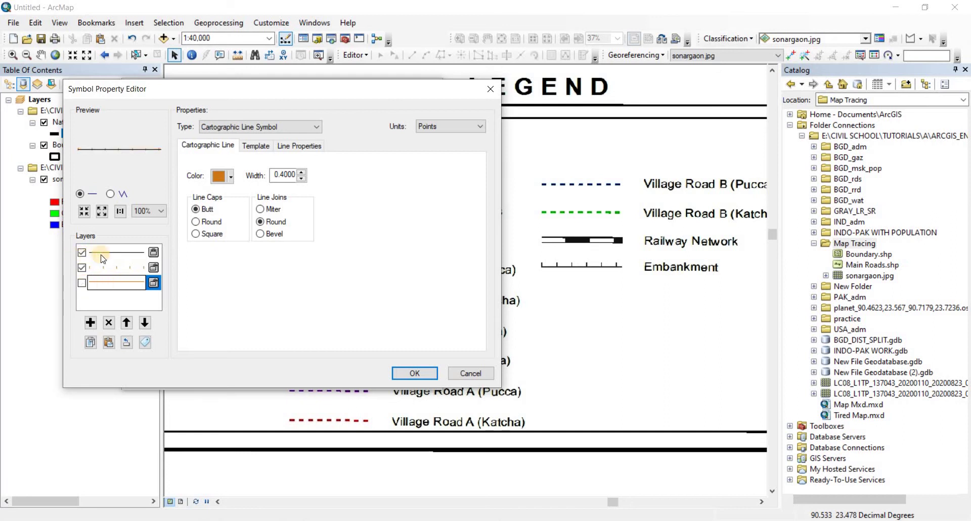
click(230, 175)
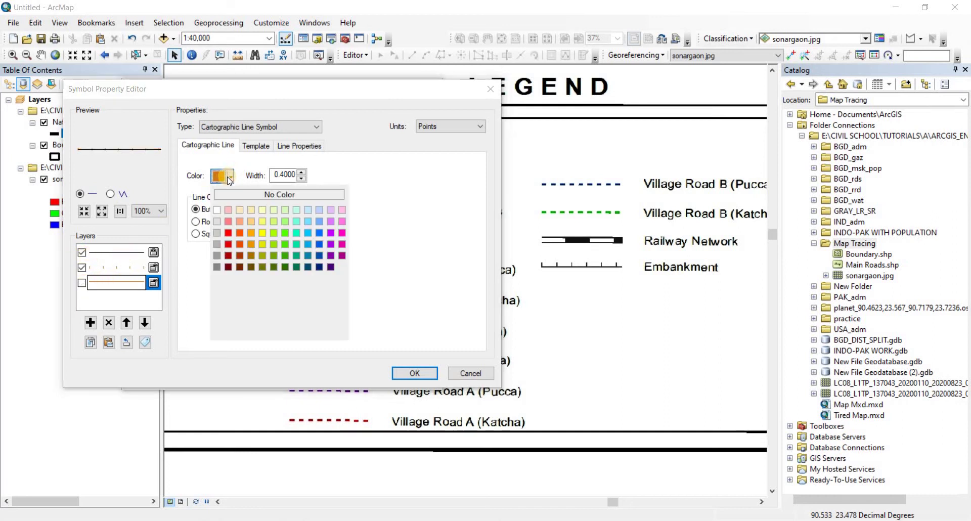
click(106, 251)
click(106, 251)
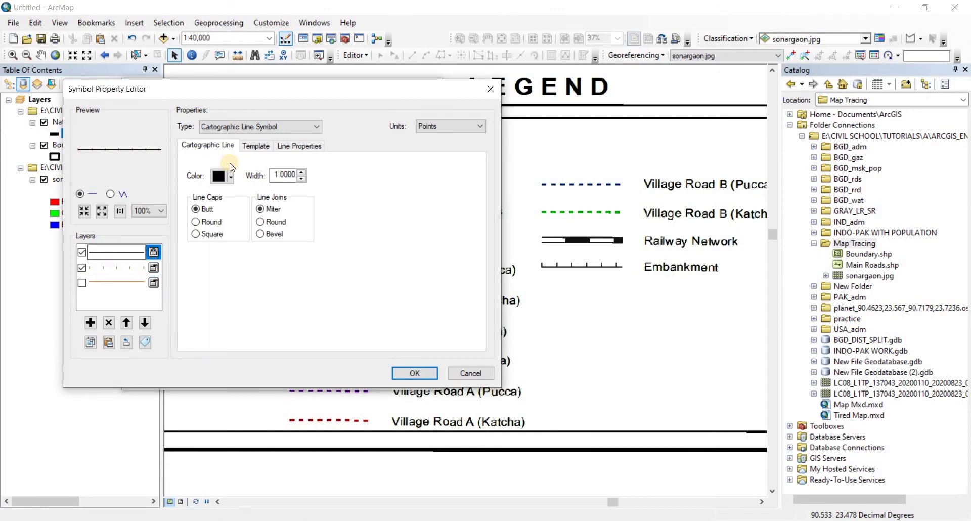
click(231, 177)
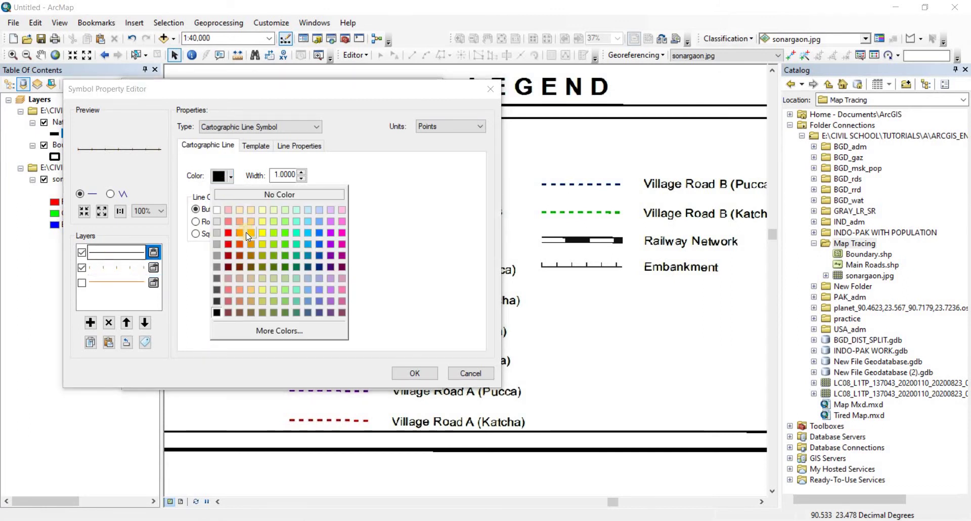
click(143, 218)
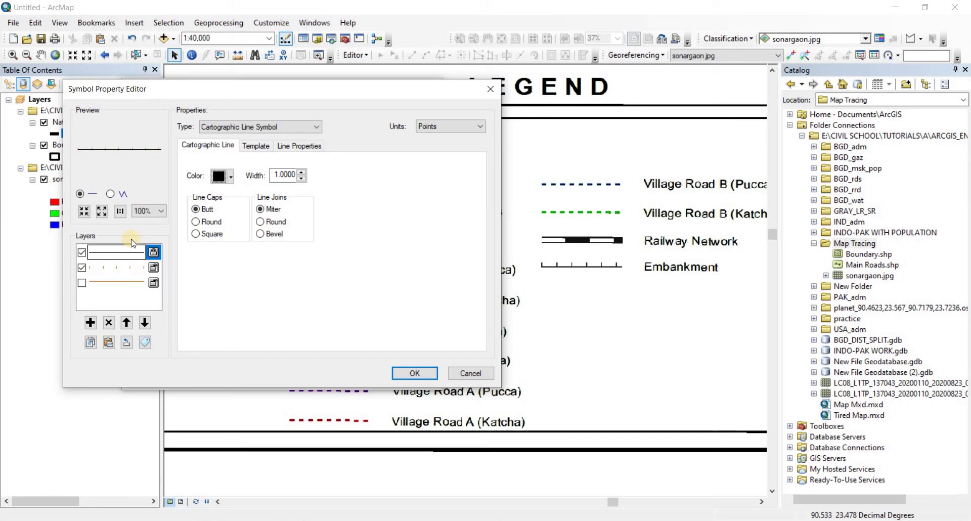
Colour the symbol's hash line layer black and set its width to 1.
click(106, 267)
click(229, 177)
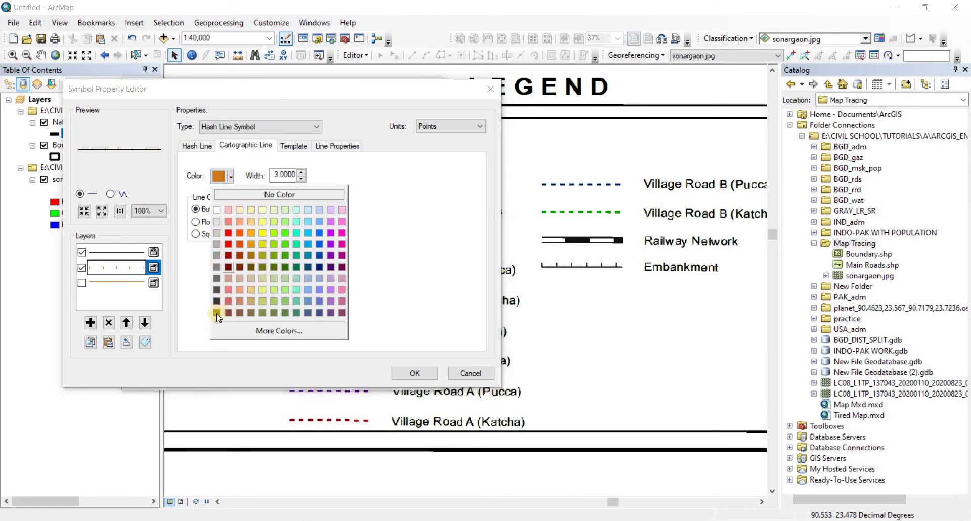
click(217, 313)
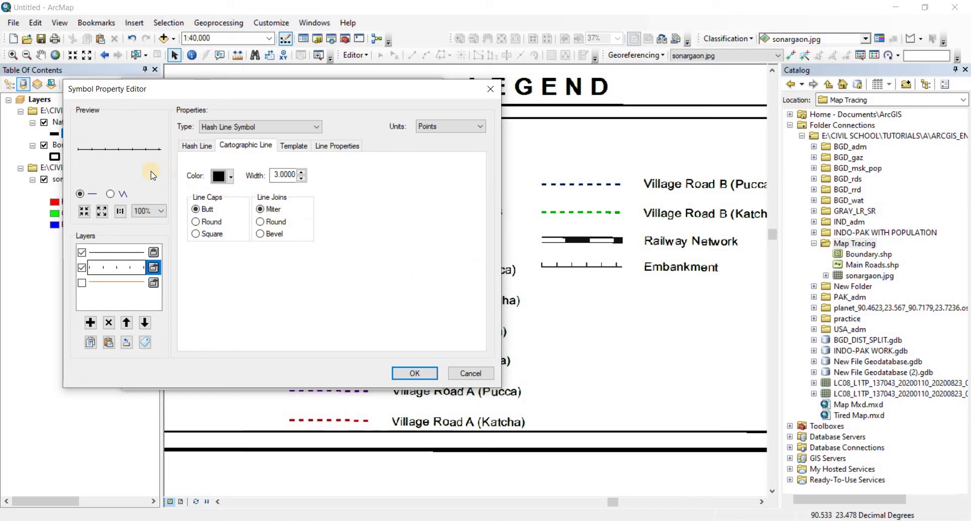
click(304, 180)
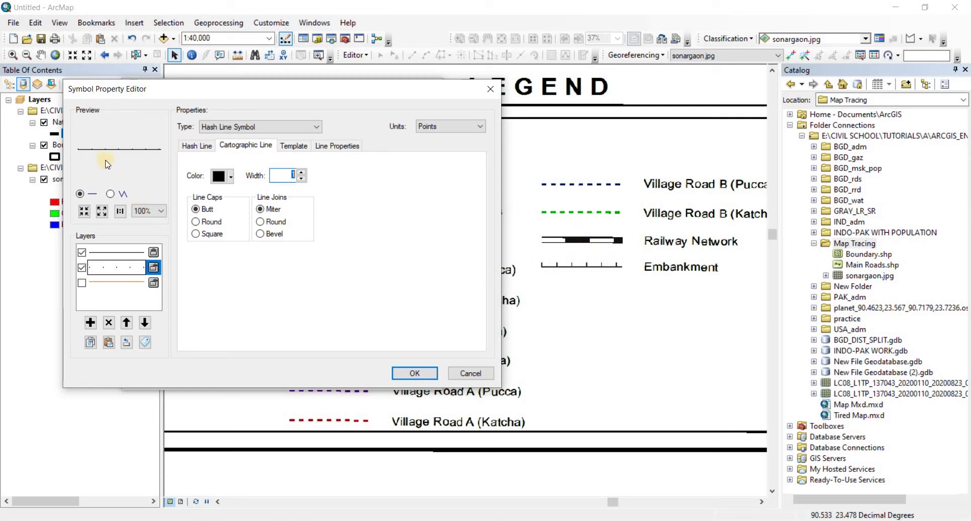
Accept the hash line edits, try the symbol's width at 1, and discard the symbol change for the National Higways layer.
click(423, 373)
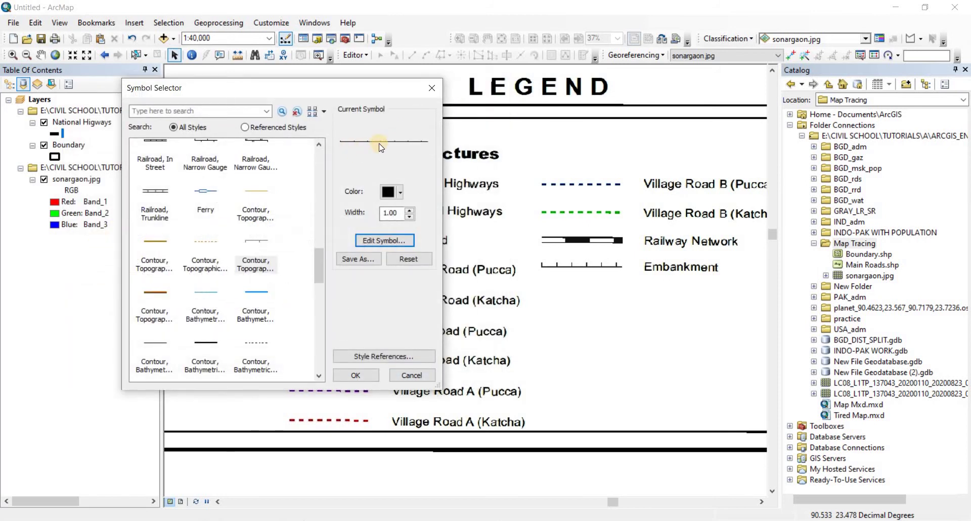
click(410, 209)
click(410, 216)
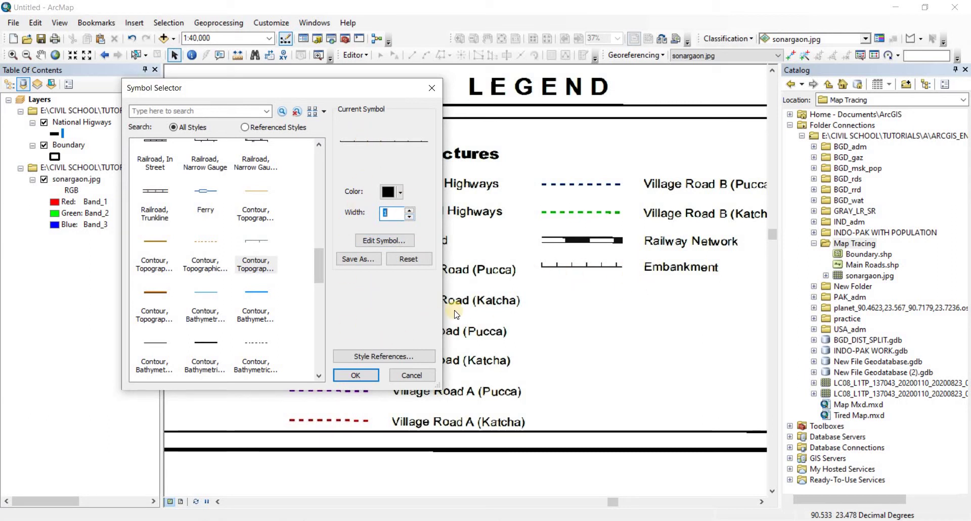
click(405, 374)
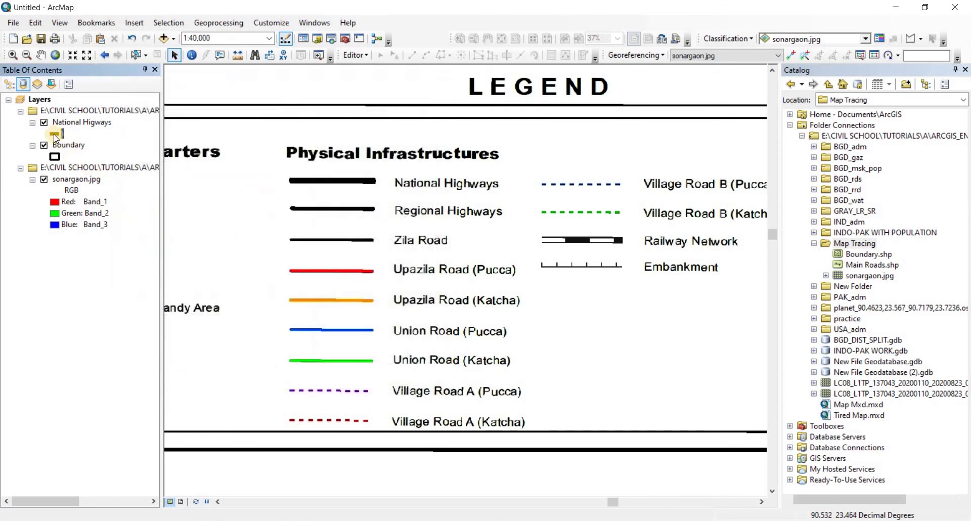
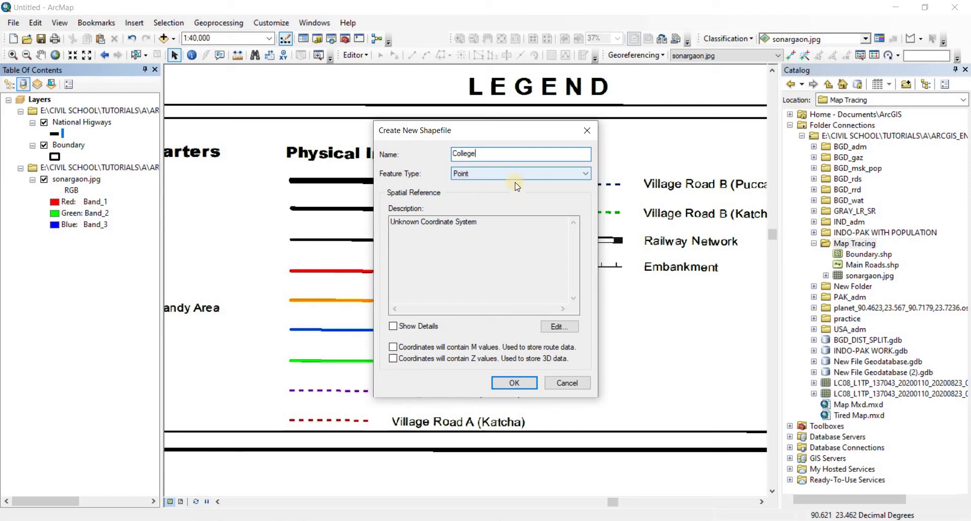
Assign the WGS 1984 geographic coordinate system to the College point shapefile and try to create it.
click(559, 326)
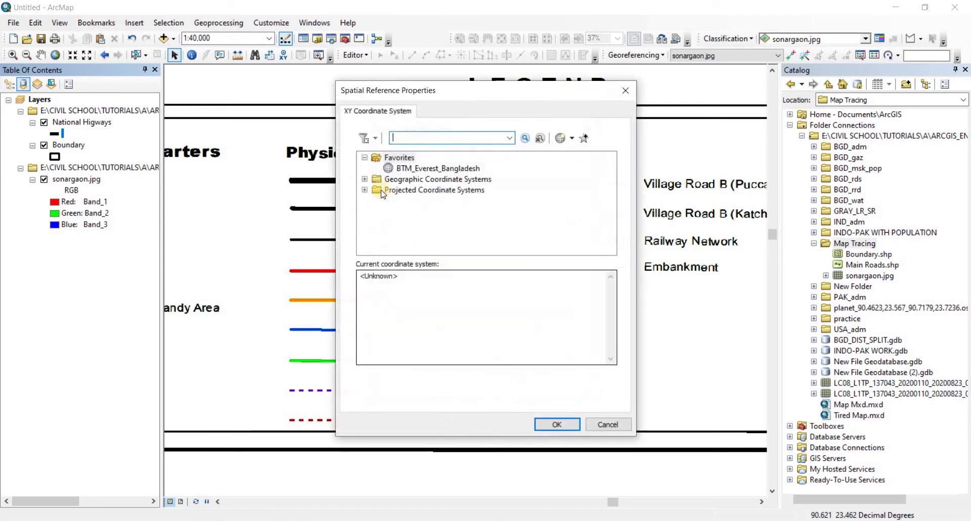
click(365, 179)
scroll(390, 240, down, 3)
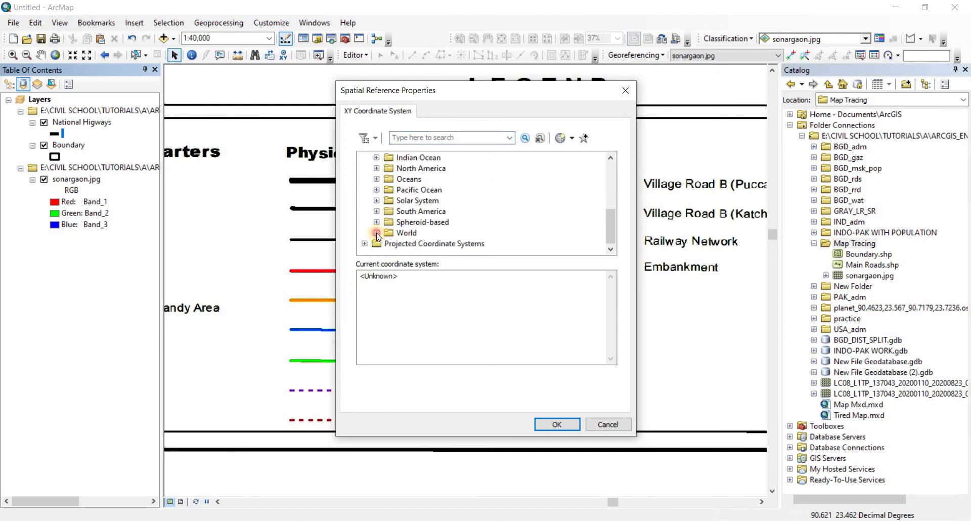
click(376, 233)
scroll(440, 203, down, 10)
click(425, 168)
click(547, 423)
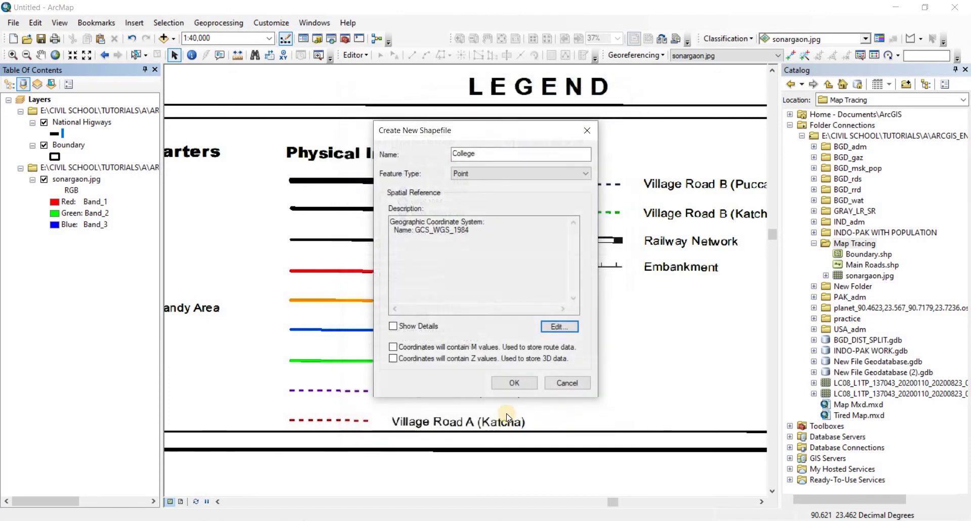
click(514, 383)
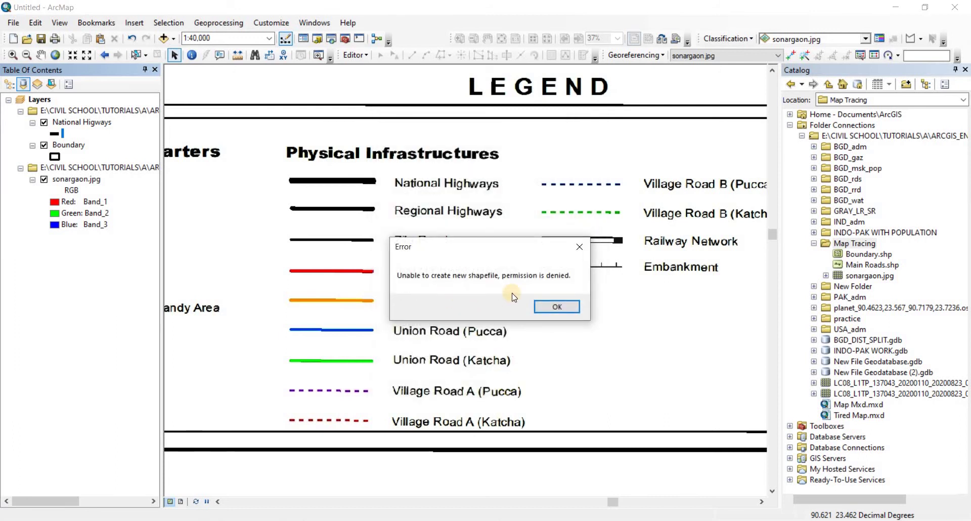
click(539, 307)
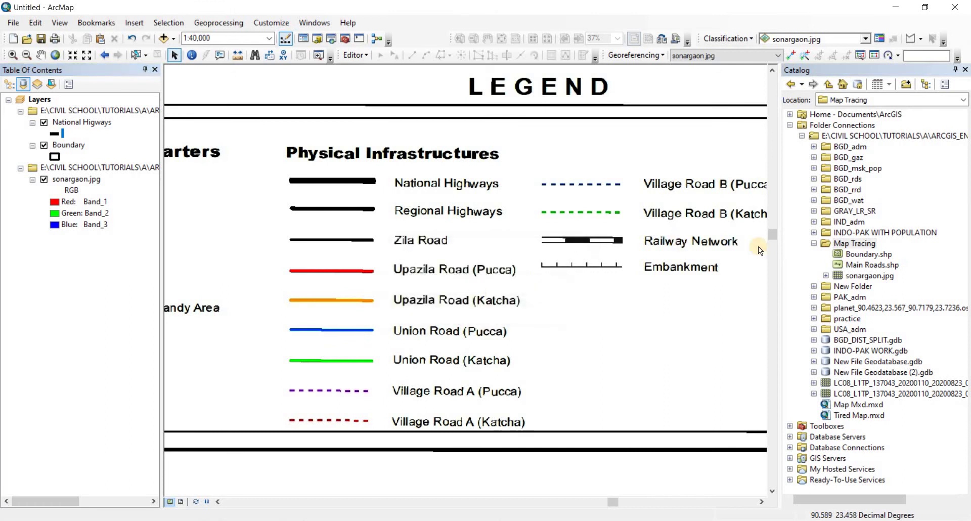
Start another new point shapefile in the Map Tracing folder and name it College.
right_click(847, 246)
mouse_move(903, 324)
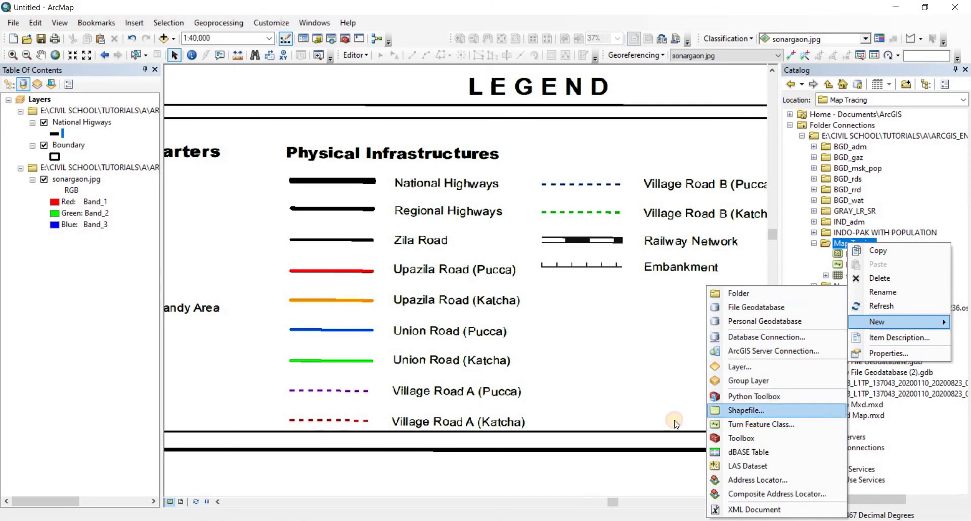
click(745, 410)
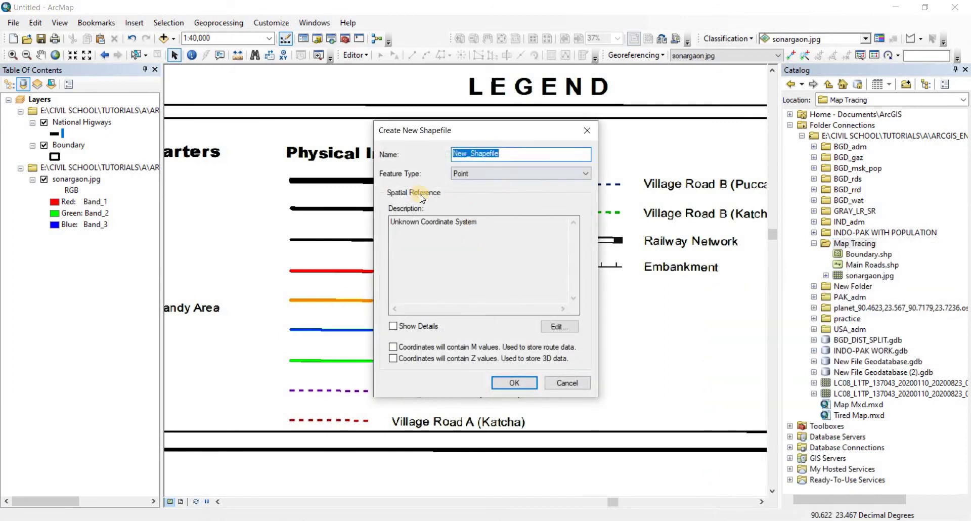
text(College)
Set the new College shapefile's coordinate system to WGS 1984 from the World group and retry creating it.
click(559, 326)
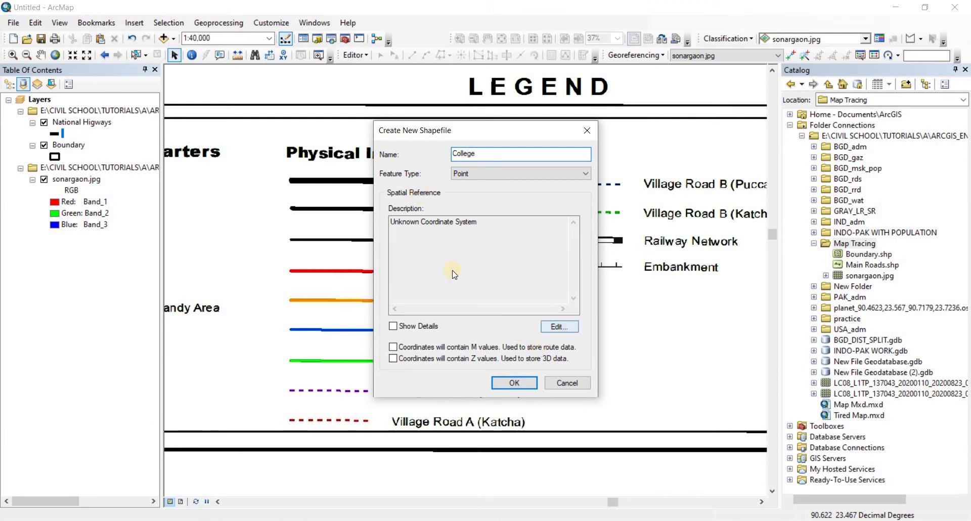
click(363, 180)
scroll(424, 224, down, 3)
click(376, 235)
scroll(426, 215, down, 6)
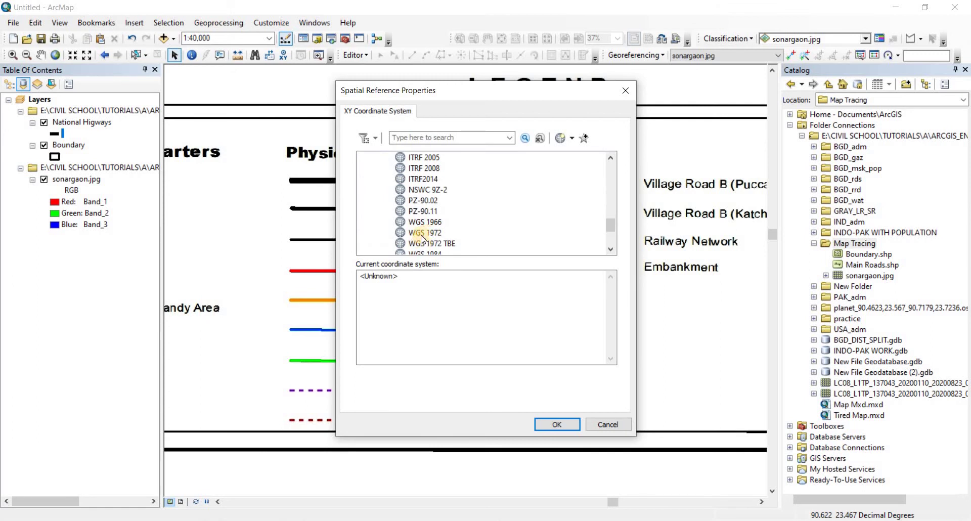
scroll(434, 232, down, 2)
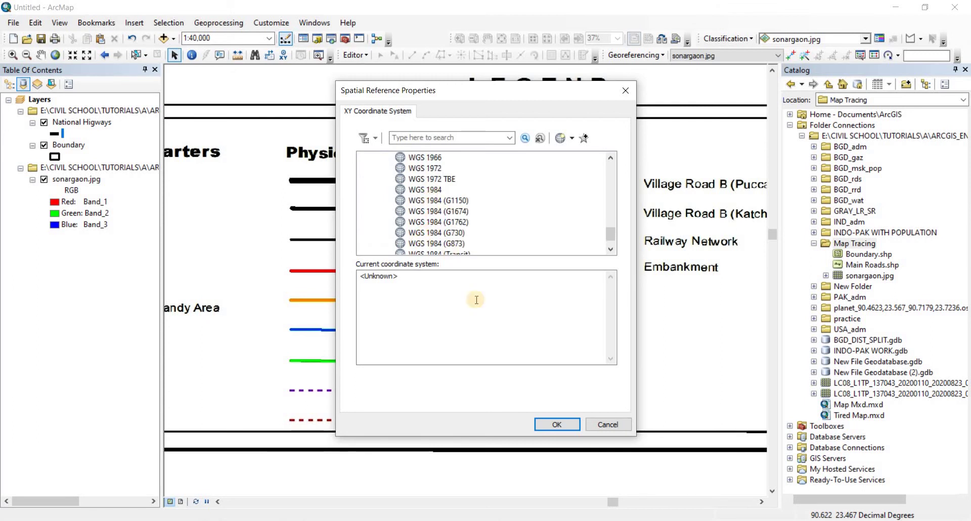
click(424, 189)
click(548, 428)
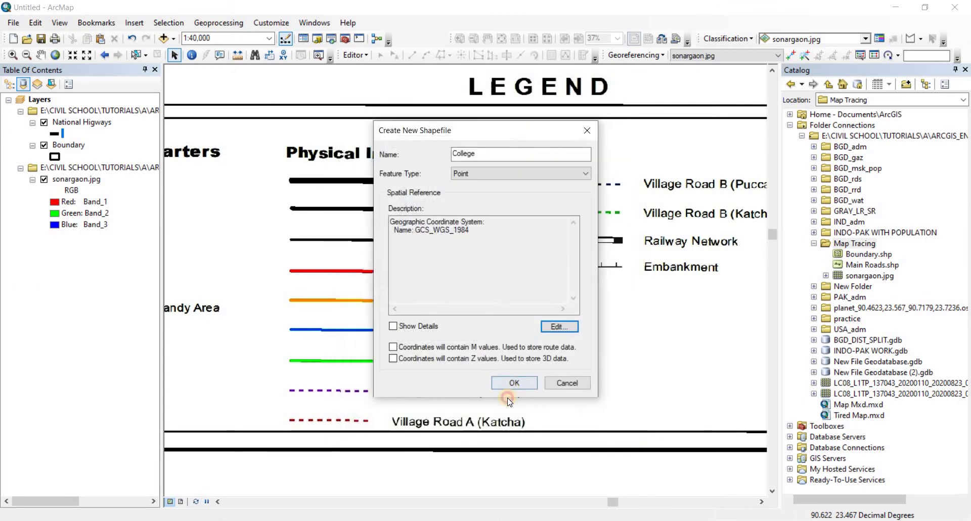
click(509, 385)
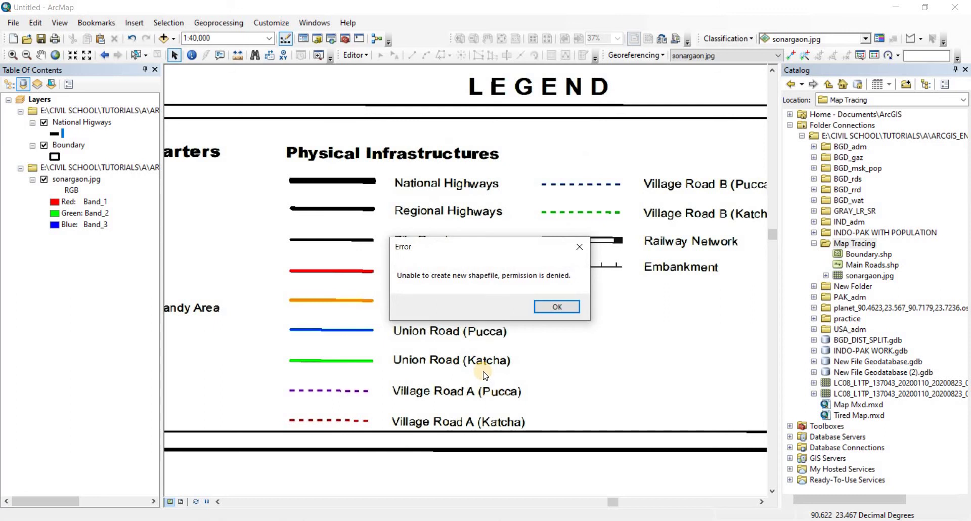
click(559, 303)
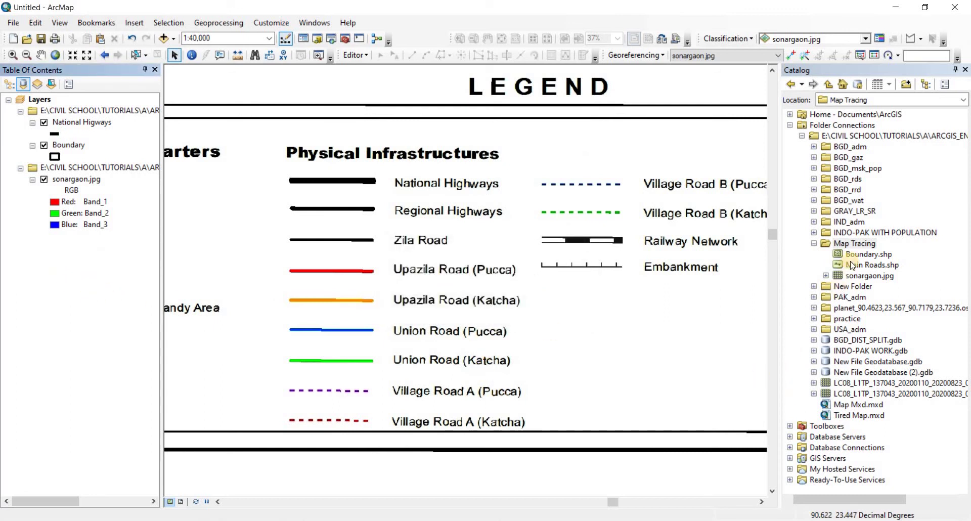
Refresh the Map Tracing folder and start a point shapefile in it, keeping the default name New_Shapefile.
right_click(858, 246)
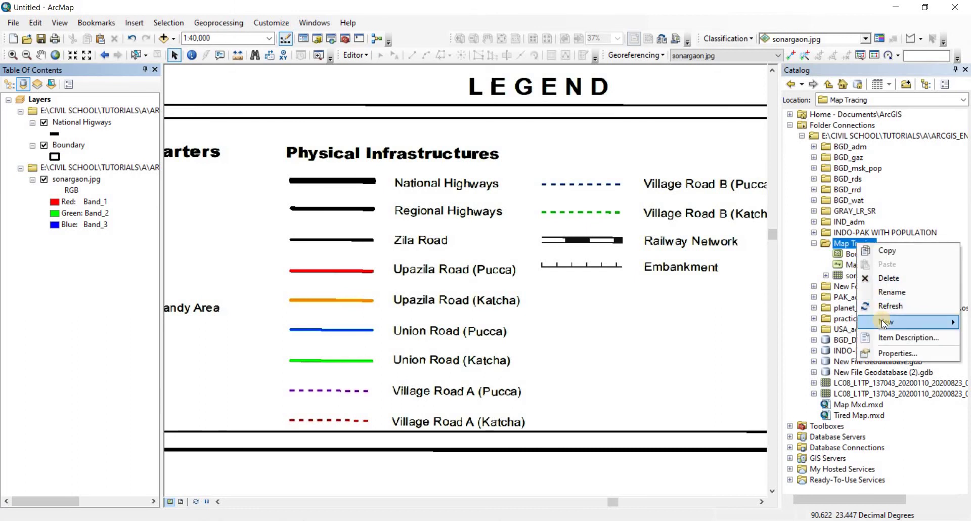
click(880, 307)
right_click(859, 247)
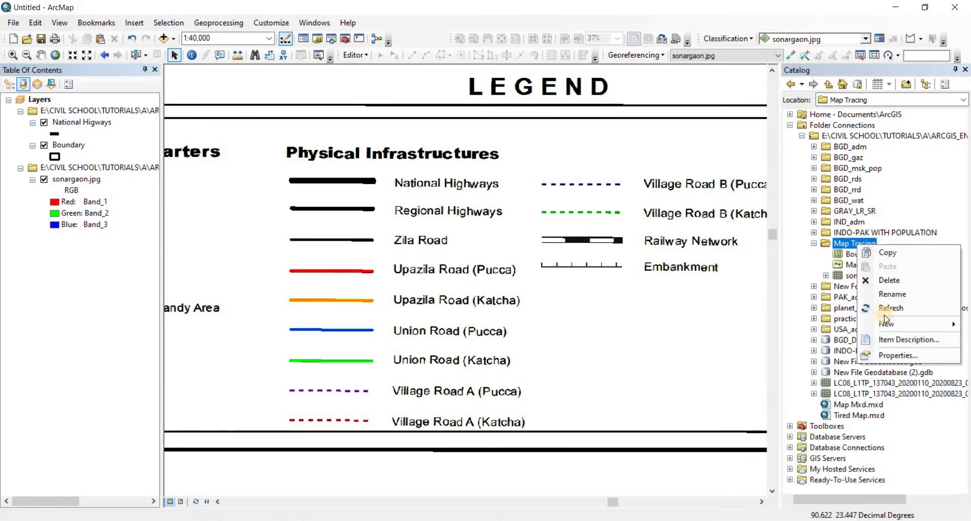
mouse_move(884, 322)
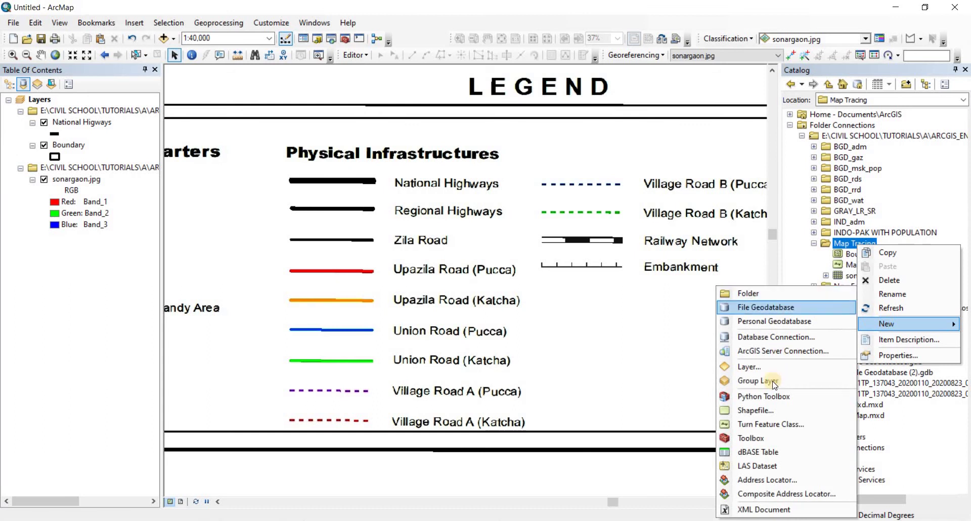
click(762, 411)
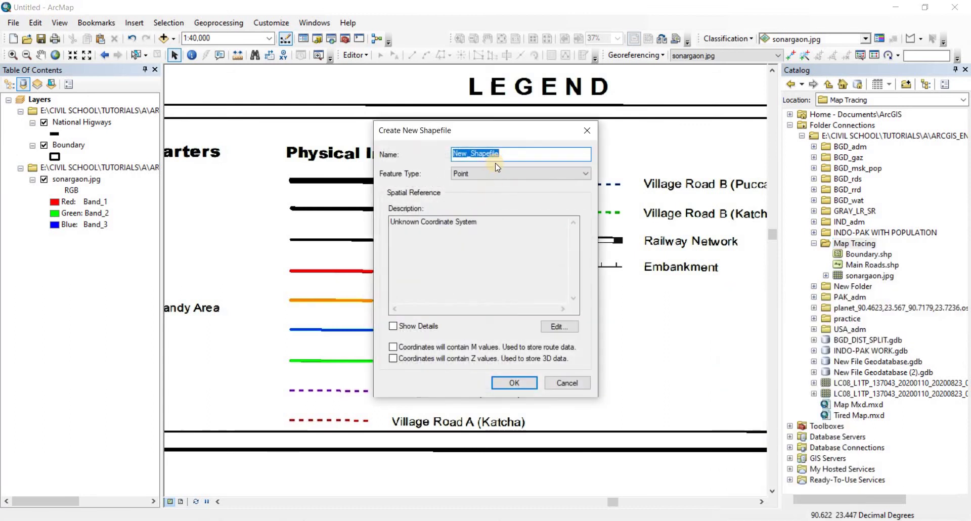
click(487, 173)
click(484, 176)
Assign the WGS 1984 geographic coordinate system to New_Shapefile and try to create it.
click(553, 328)
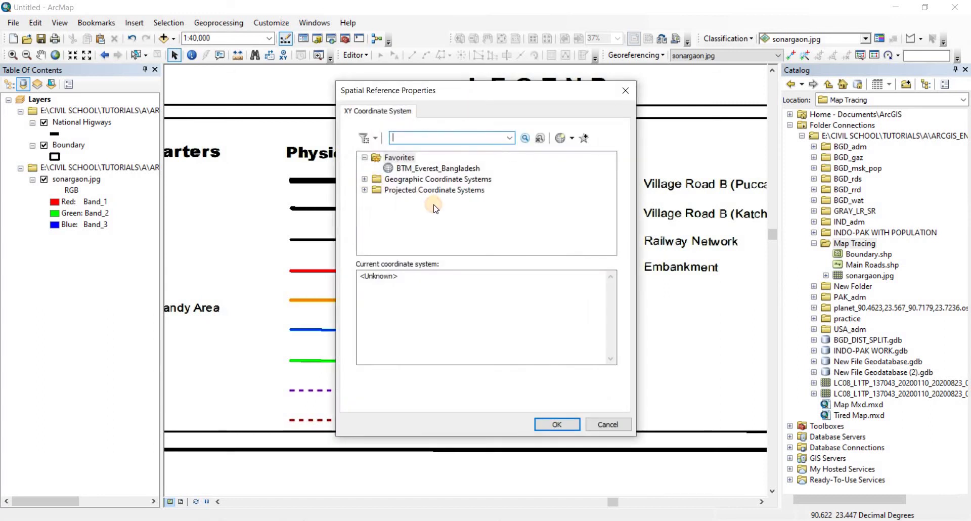
double_click(429, 184)
click(377, 232)
scroll(430, 233, down, 5)
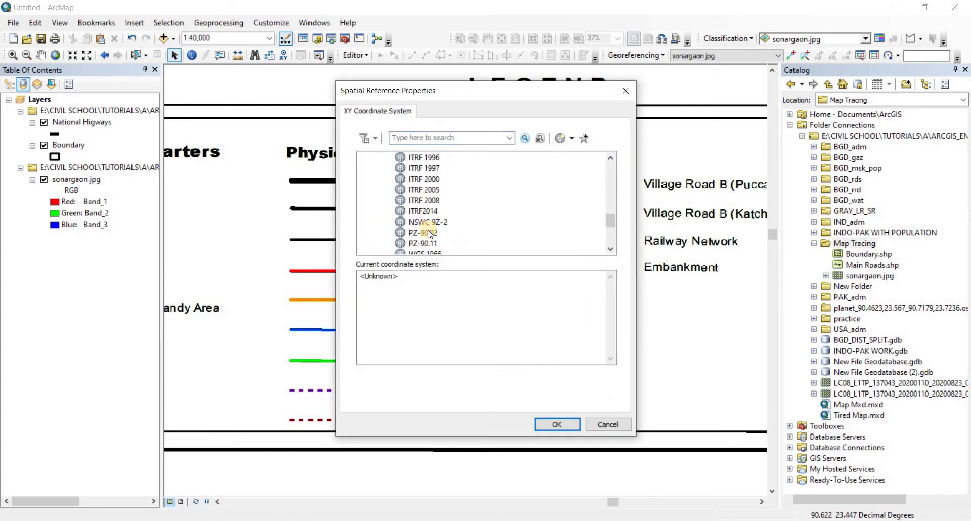
scroll(429, 239, down, 3)
click(425, 168)
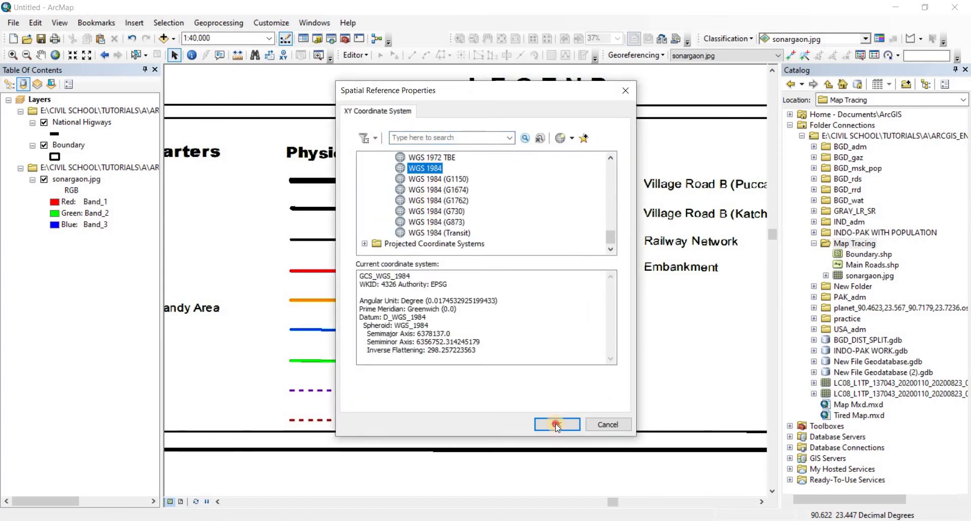
key(Return)
click(510, 384)
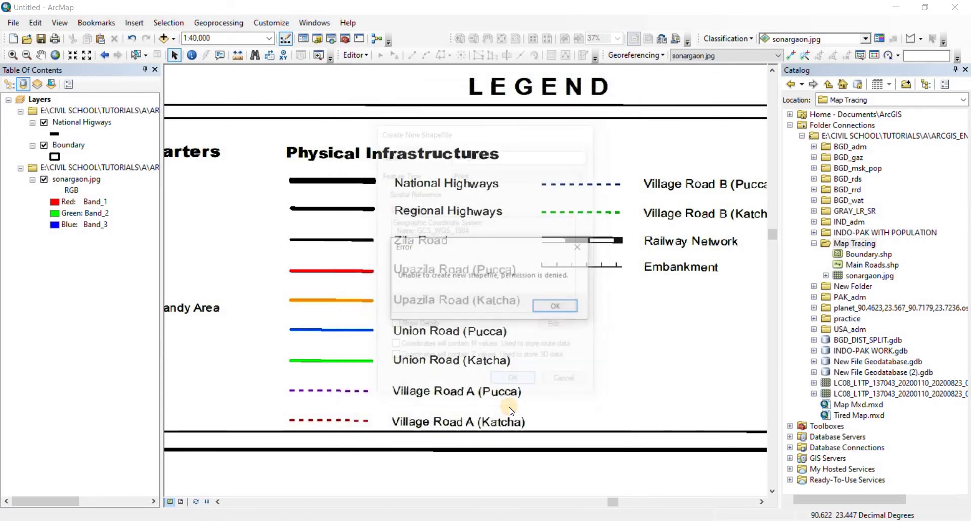
click(557, 306)
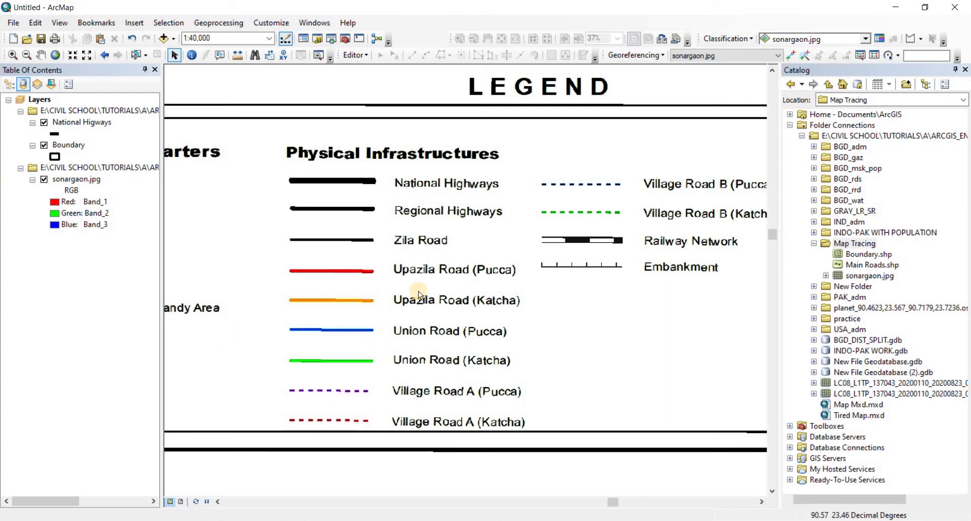
Refresh the contents of the Map Tracing folder in the catalog.
scroll(417, 291, up, 2)
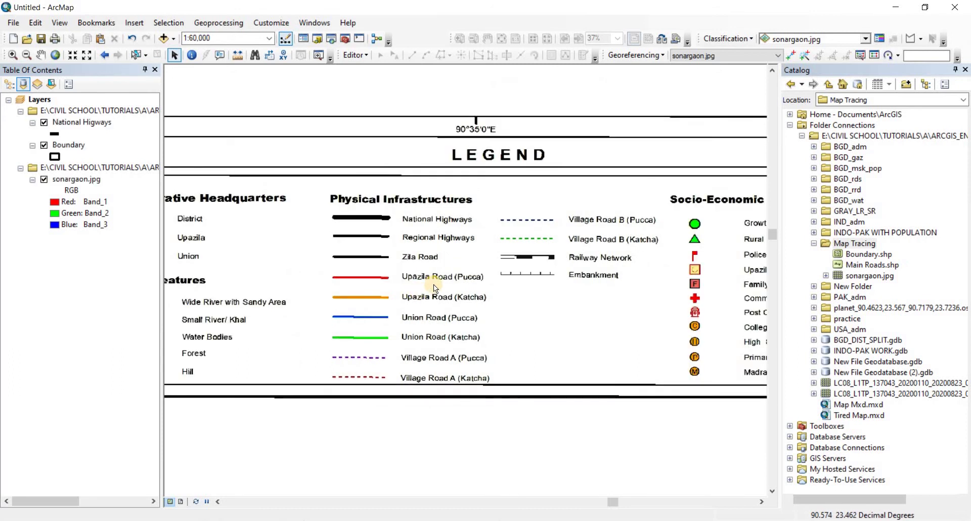
scroll(432, 284, up, 1)
drag(611, 299, 513, 274)
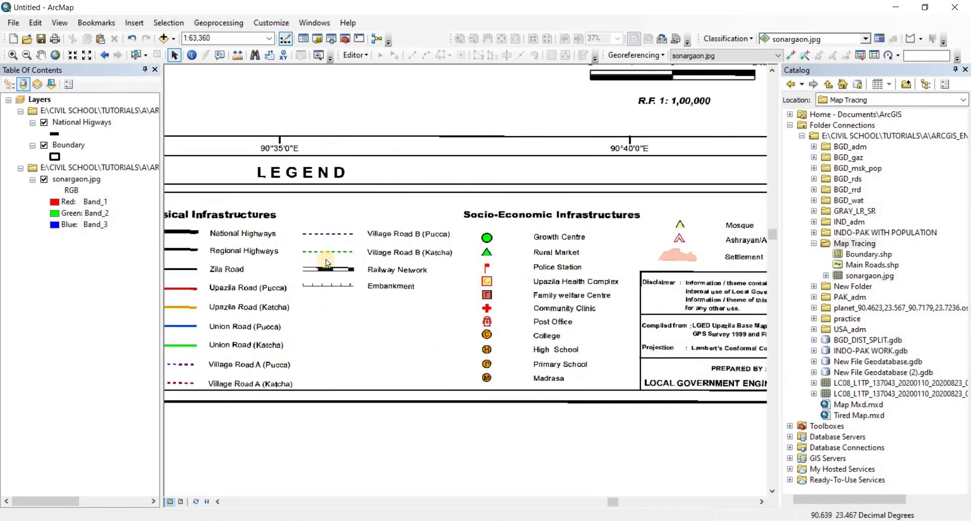
scroll(574, 259, down, 2)
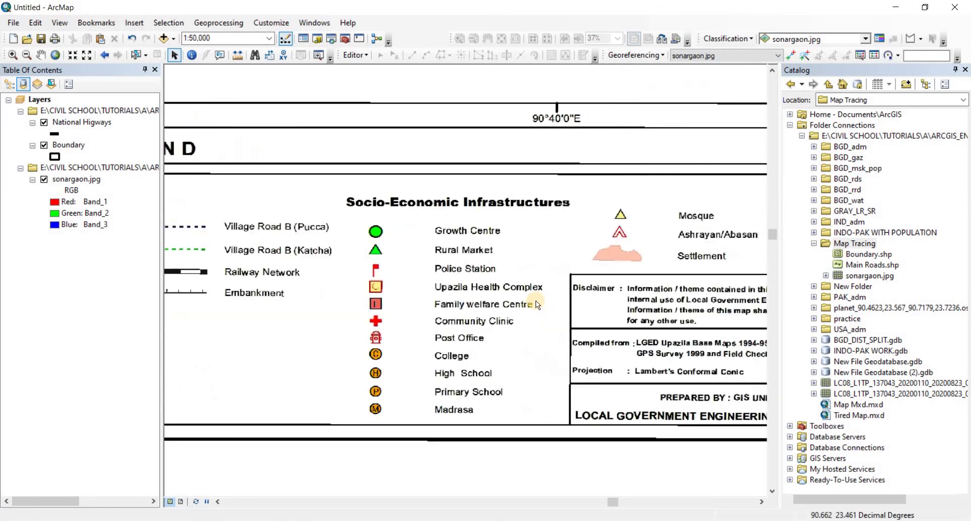
right_click(860, 245)
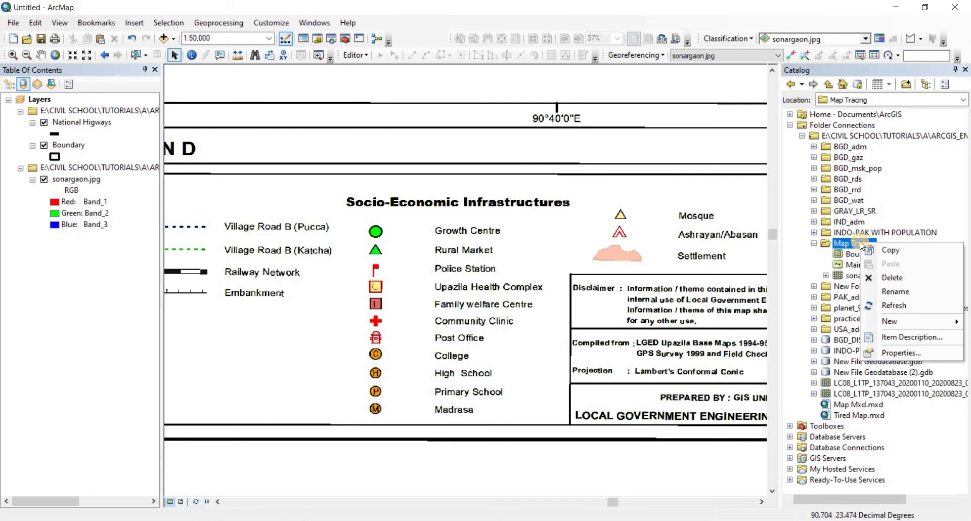
click(892, 304)
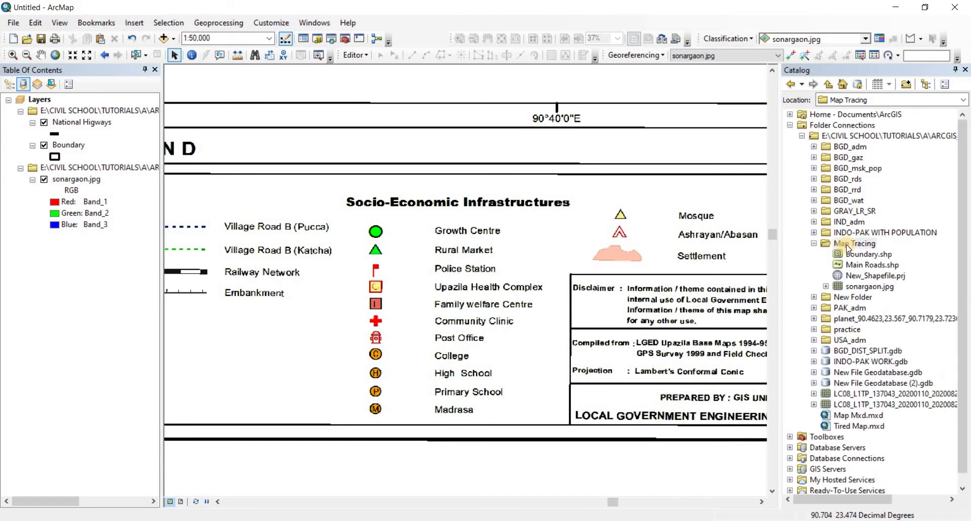
right_click(848, 247)
mouse_move(885, 323)
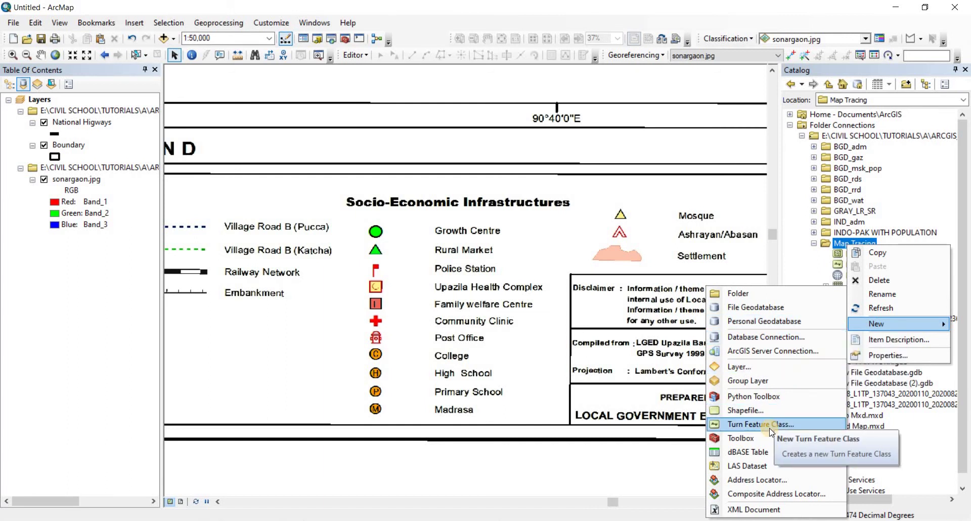
click(747, 427)
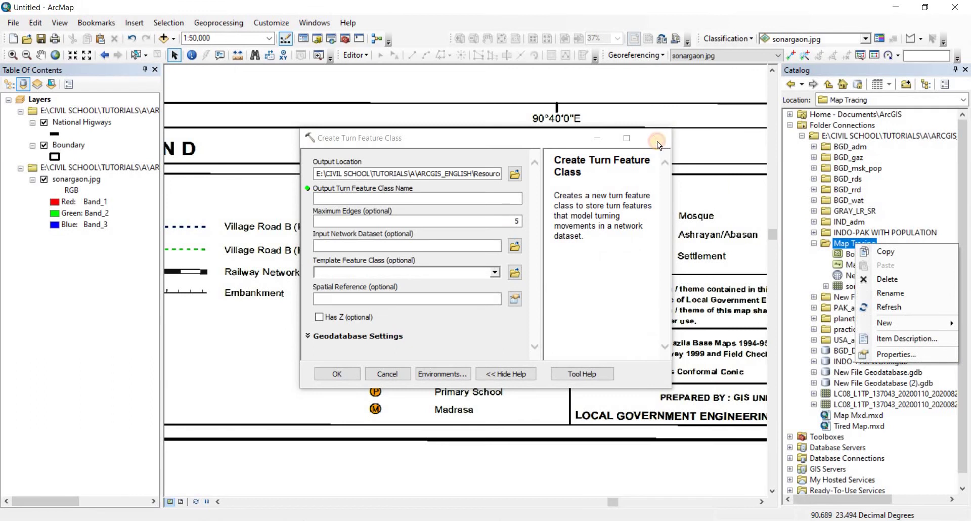
click(657, 141)
Create a point shapefile in the Map Tracing folder with the default name New_Shapefile and the WGS 1984 geographic coordinate system.
right_click(867, 244)
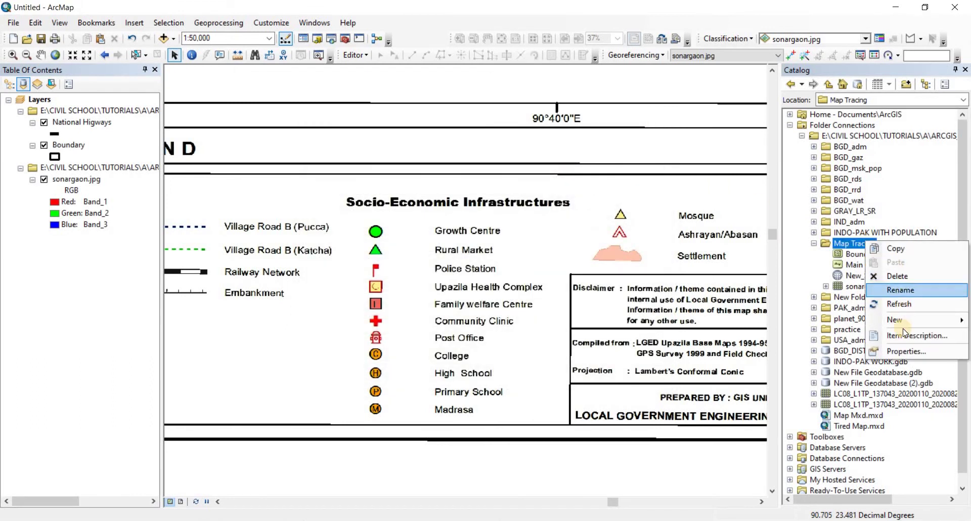
mouse_move(895, 320)
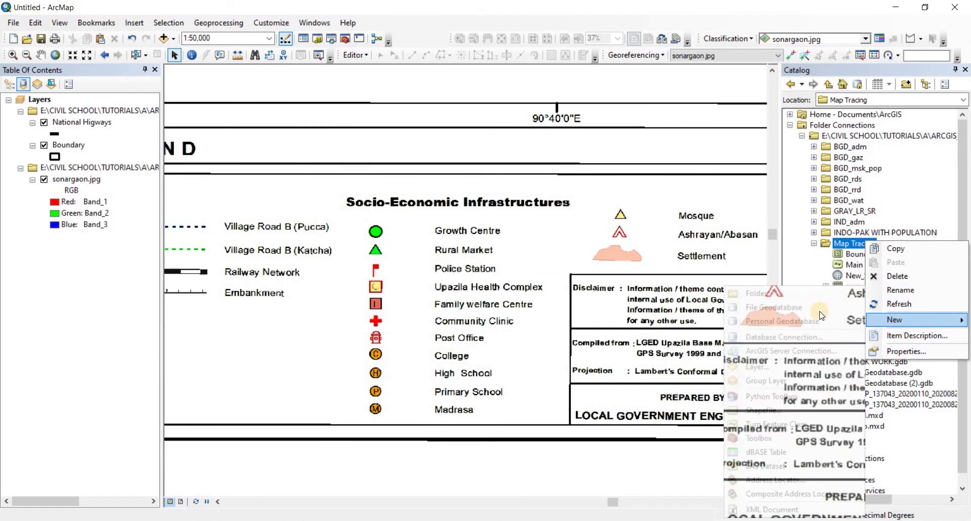
click(787, 424)
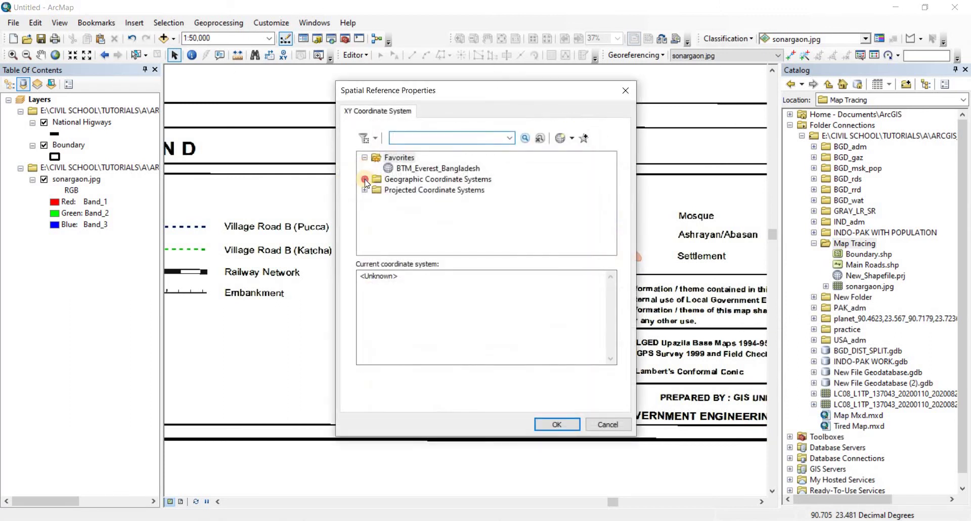
click(364, 180)
scroll(382, 234, down, 4)
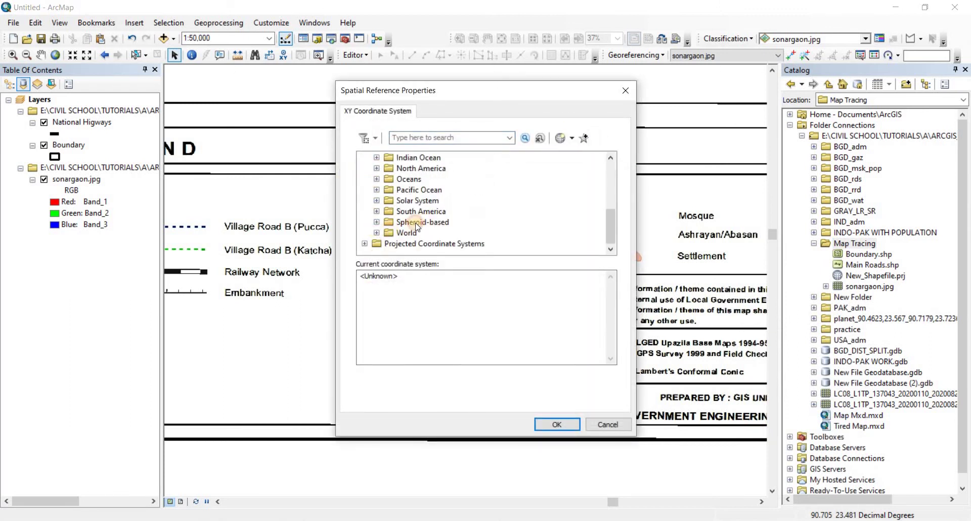
double_click(389, 232)
scroll(427, 206, down, 5)
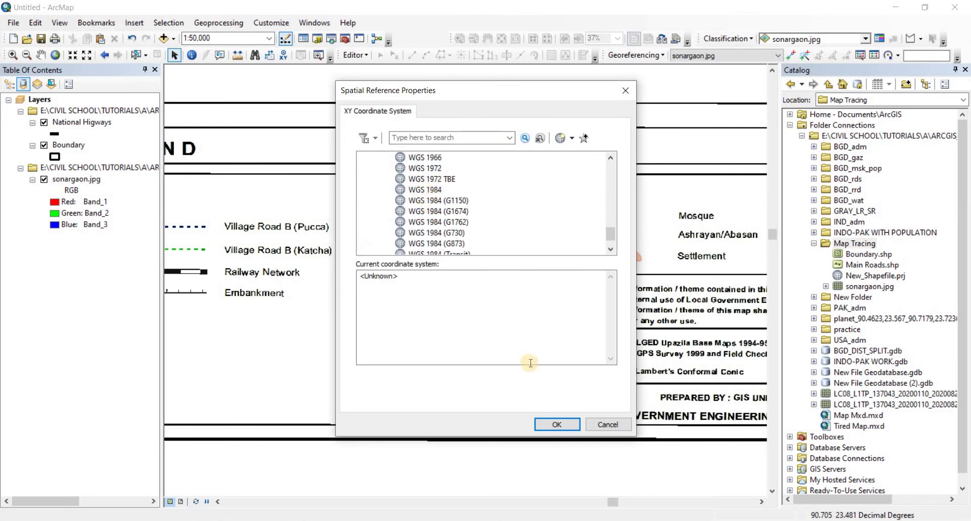
click(425, 189)
click(556, 425)
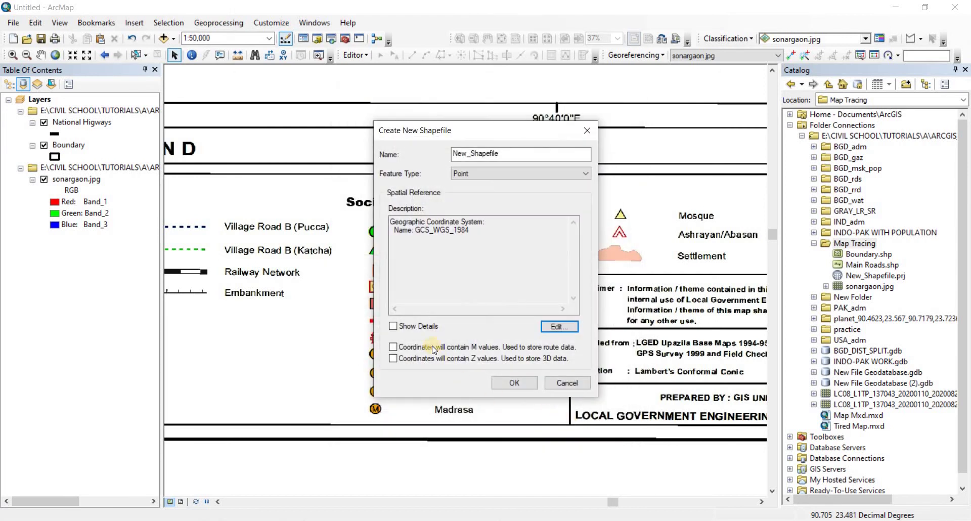
click(512, 383)
Pick the Circle 21 preset as the base marker symbol for the New_Shapefile layer to resemble the legend's College symbol.
click(55, 127)
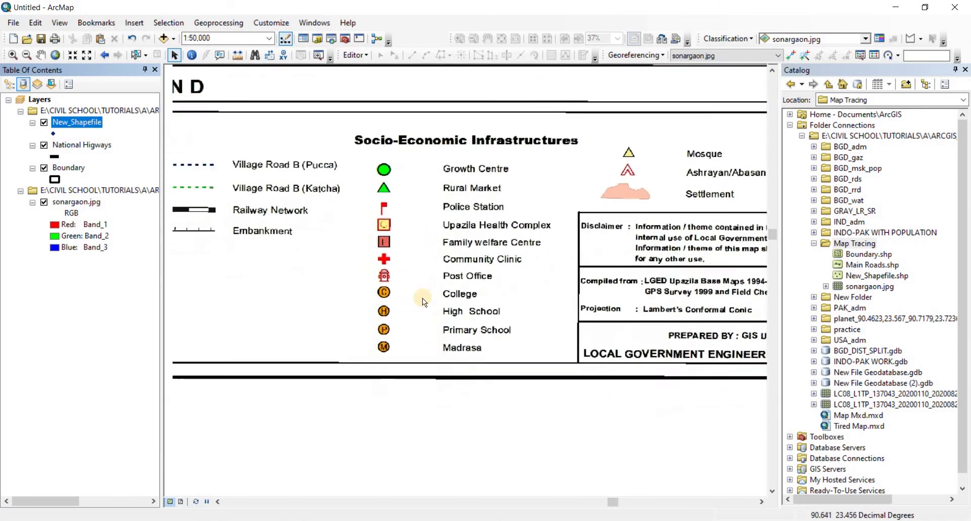
scroll(420, 299, up, 2)
scroll(419, 298, up, 2)
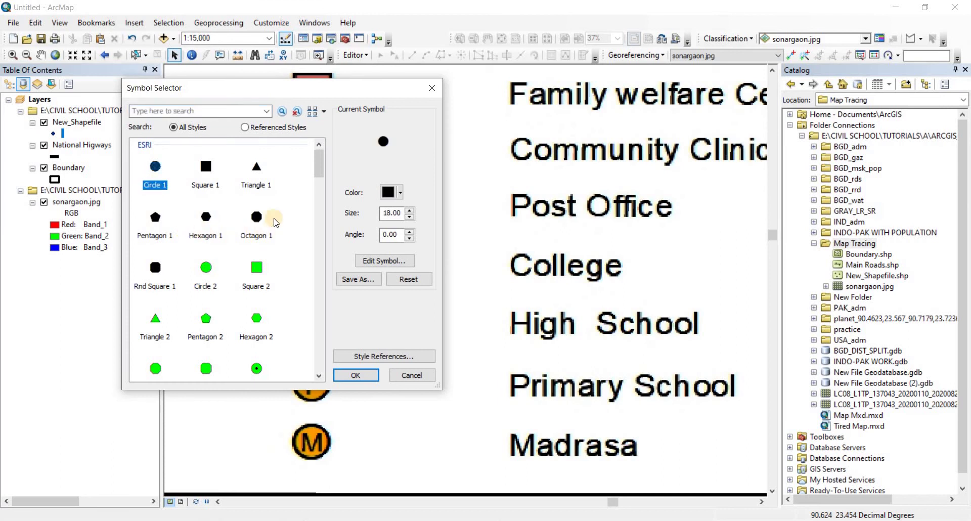
scroll(260, 222, down, 5)
scroll(276, 223, down, 15)
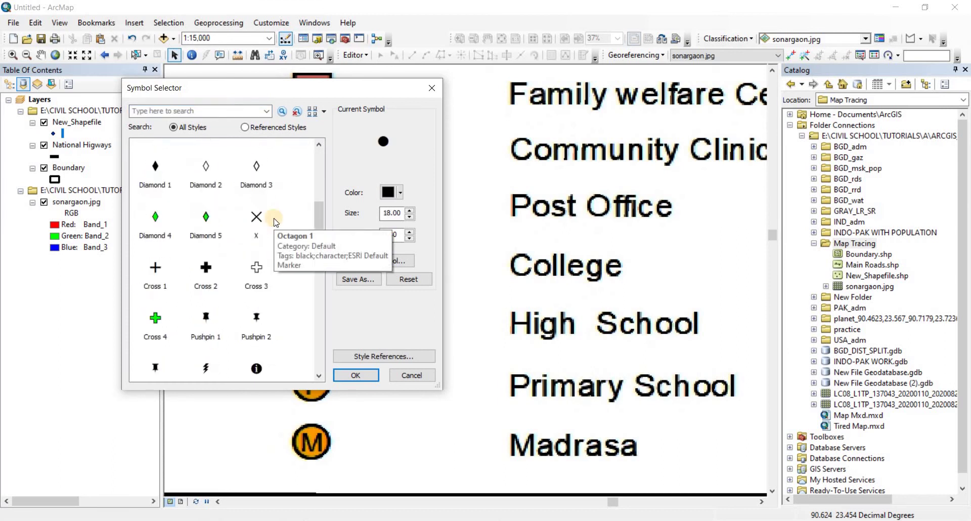
scroll(275, 223, down, 3)
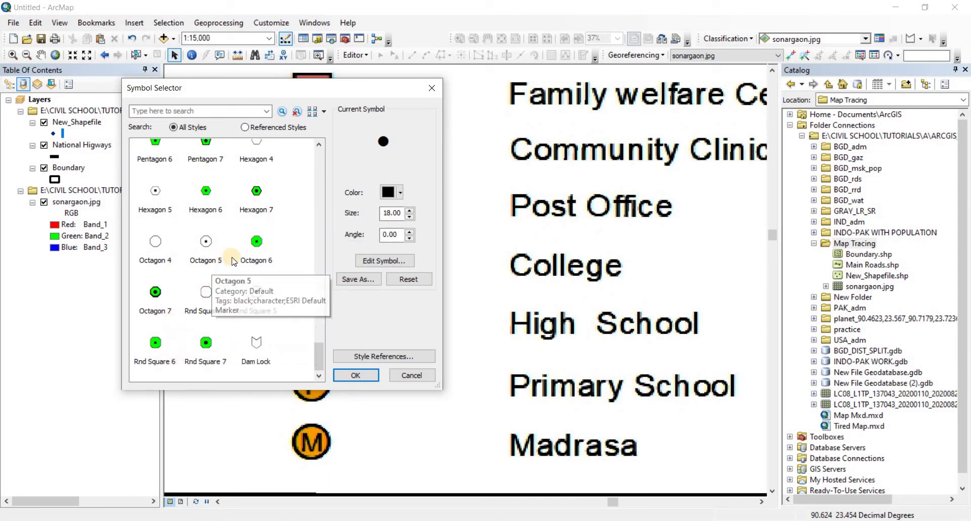
scroll(233, 261, up, 2)
scroll(234, 261, up, 8)
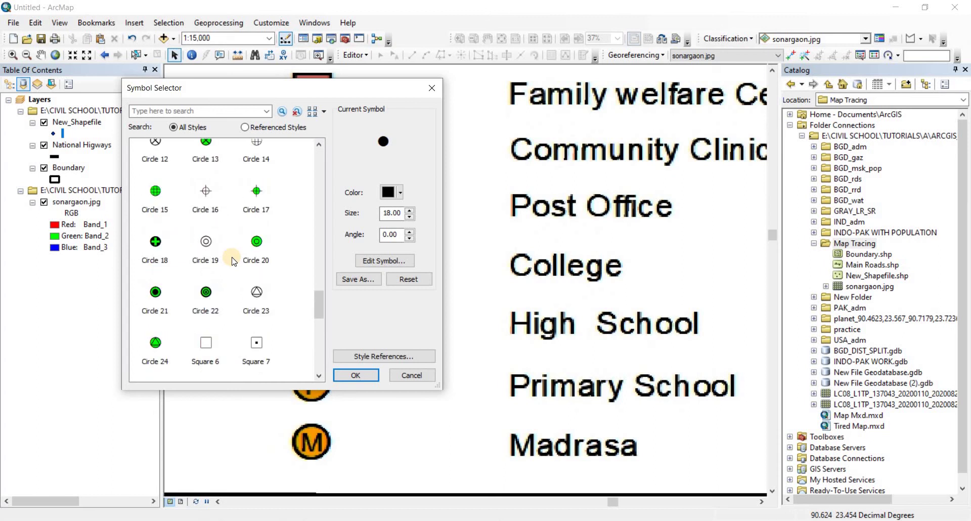
click(156, 293)
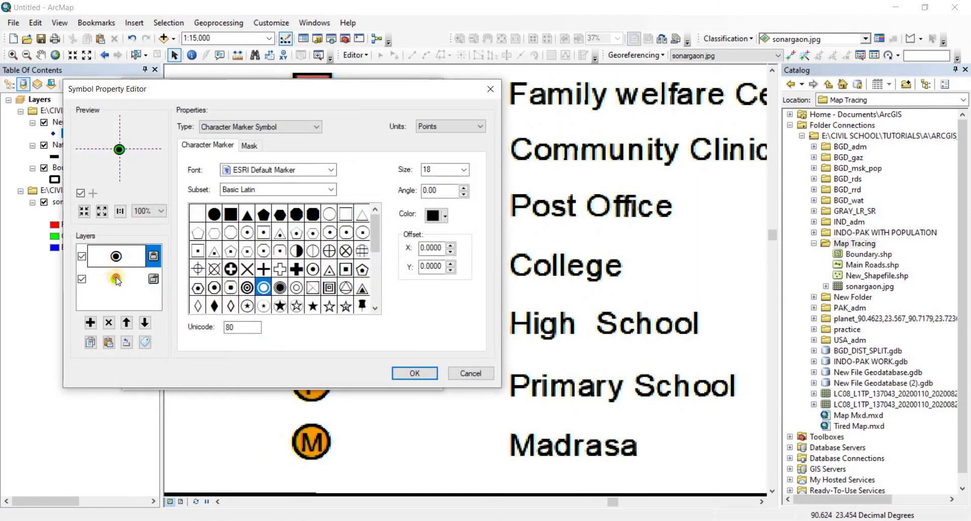
Recolour the marker's green filled circle orange and delete the black ring layer above it.
click(116, 278)
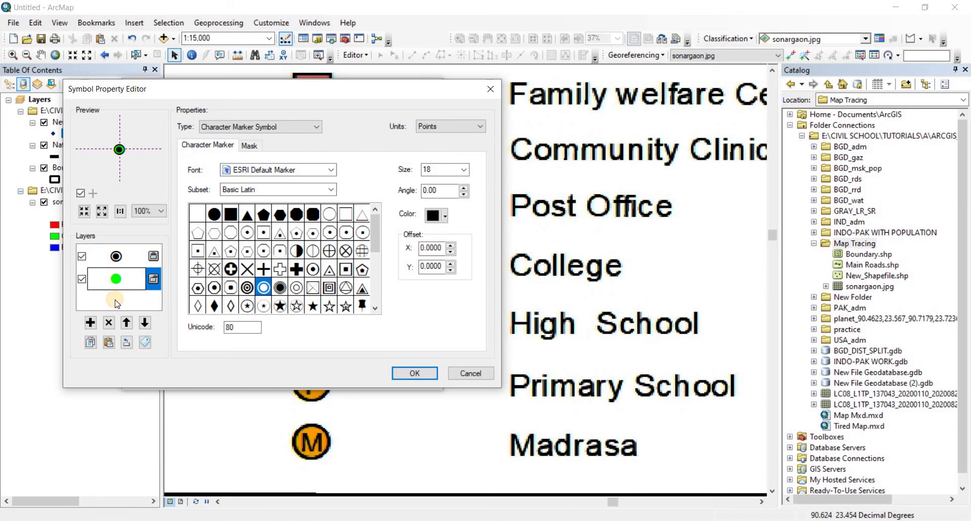
click(444, 216)
click(465, 272)
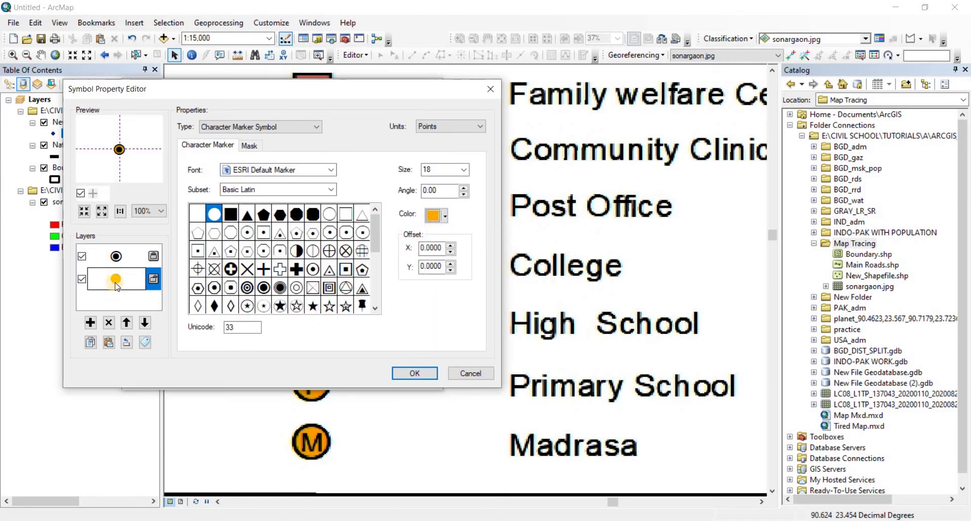
click(82, 257)
click(109, 323)
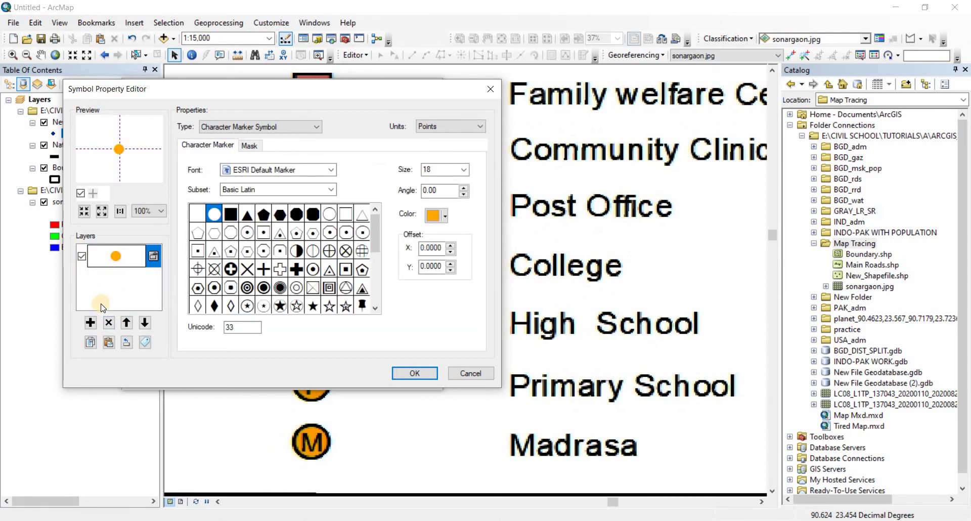
Add a black hollow circle layer from ESRI Default Marker above the orange fill and set its size to 20.
click(93, 320)
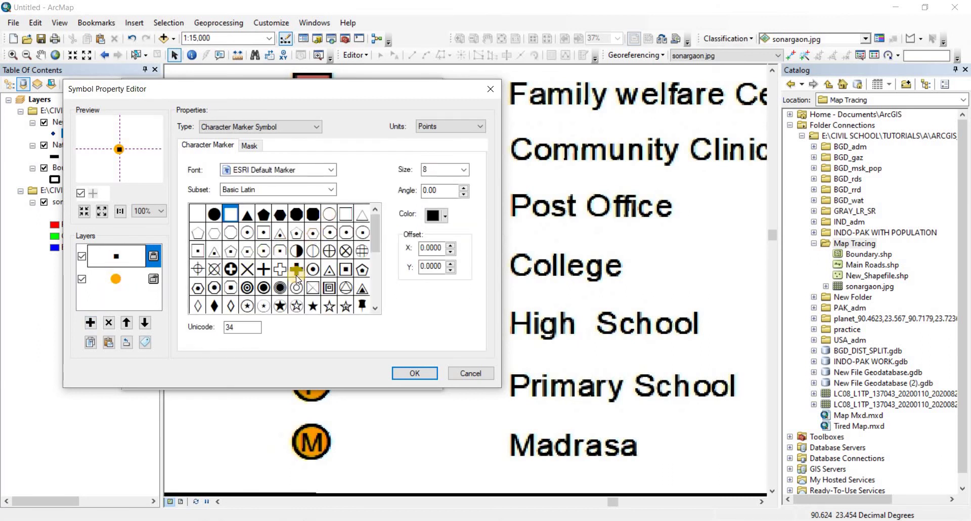
click(329, 214)
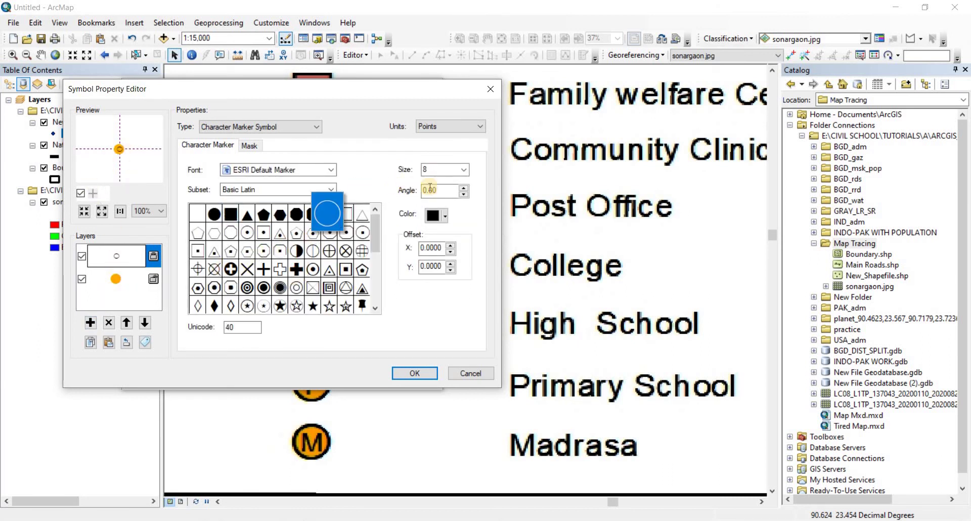
click(463, 169)
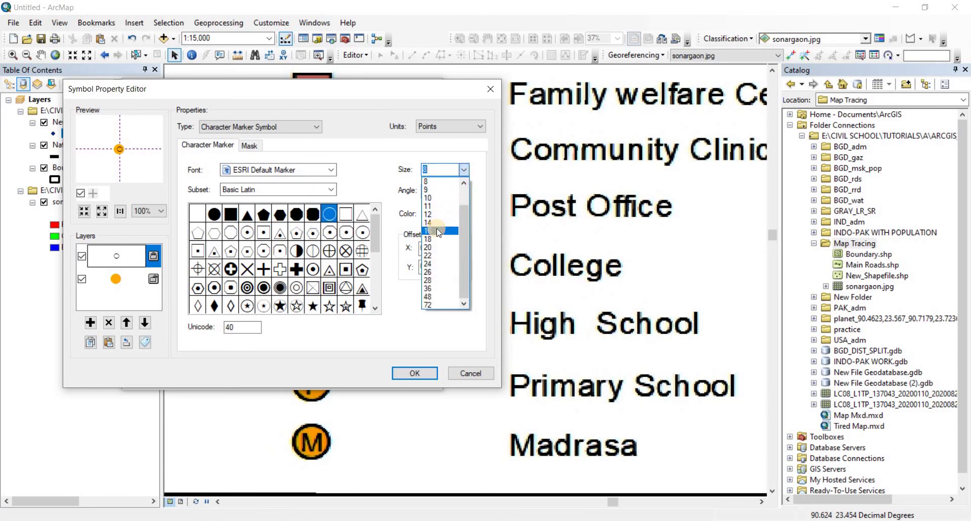
click(437, 230)
click(465, 171)
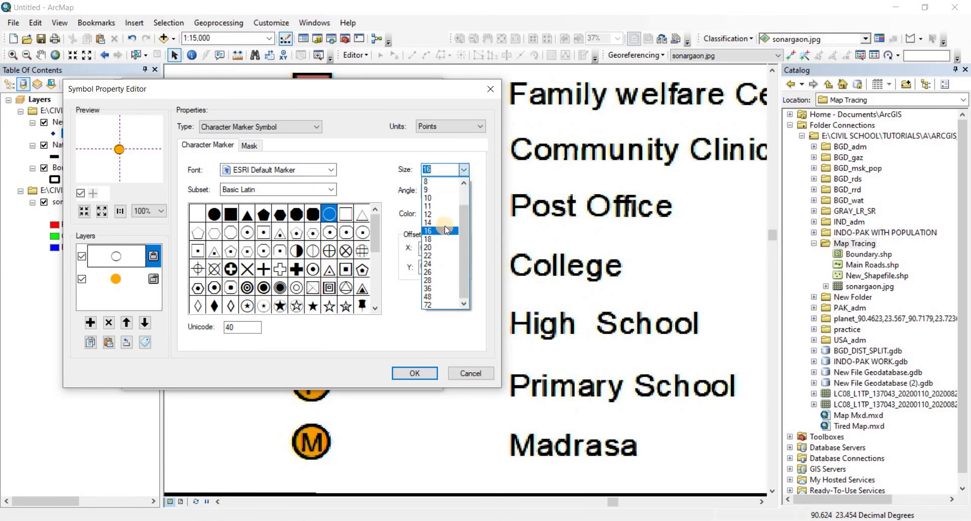
click(443, 237)
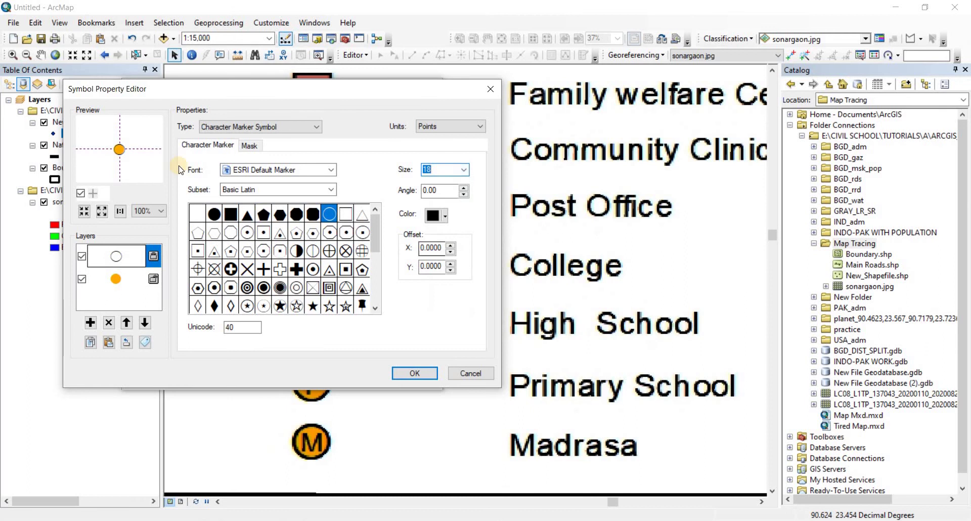
click(462, 172)
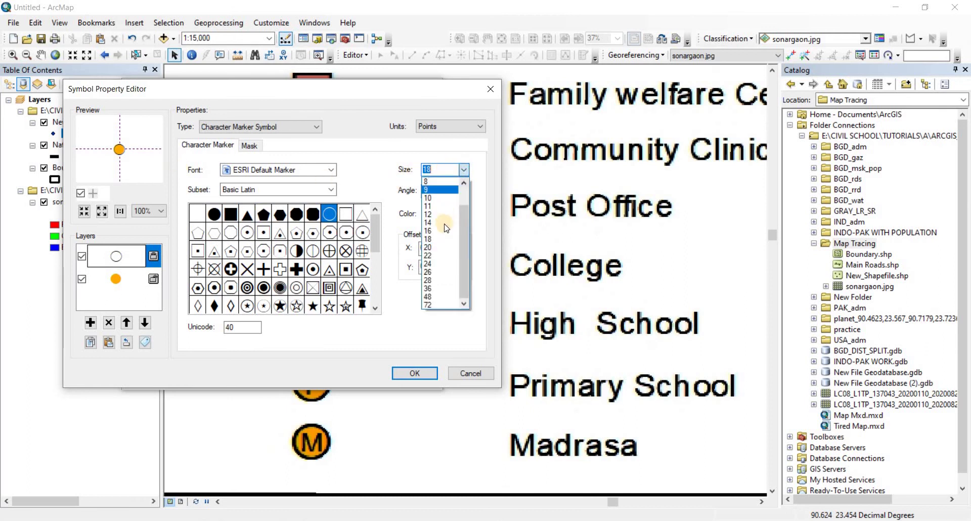
click(443, 247)
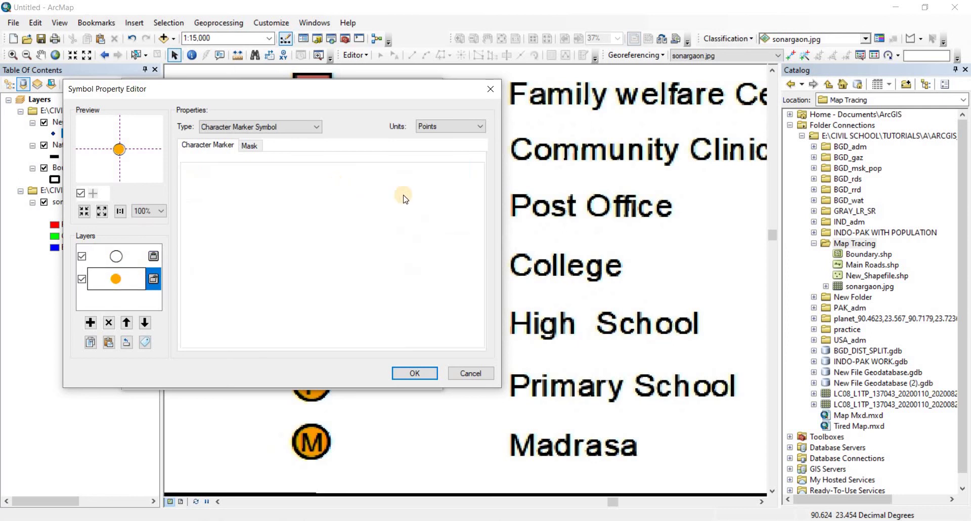
Set the orange filled circle layer's size to 20 to match the outline.
click(463, 170)
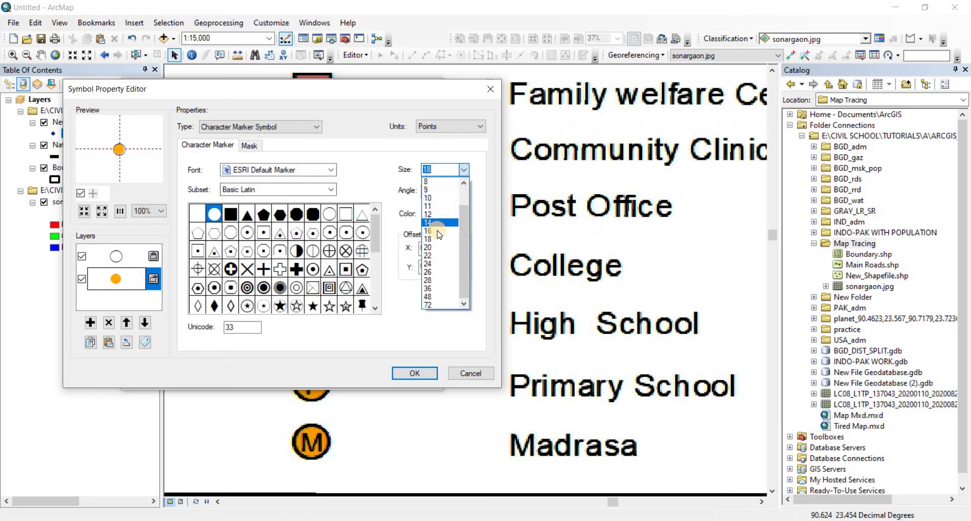
click(437, 229)
click(463, 170)
click(437, 239)
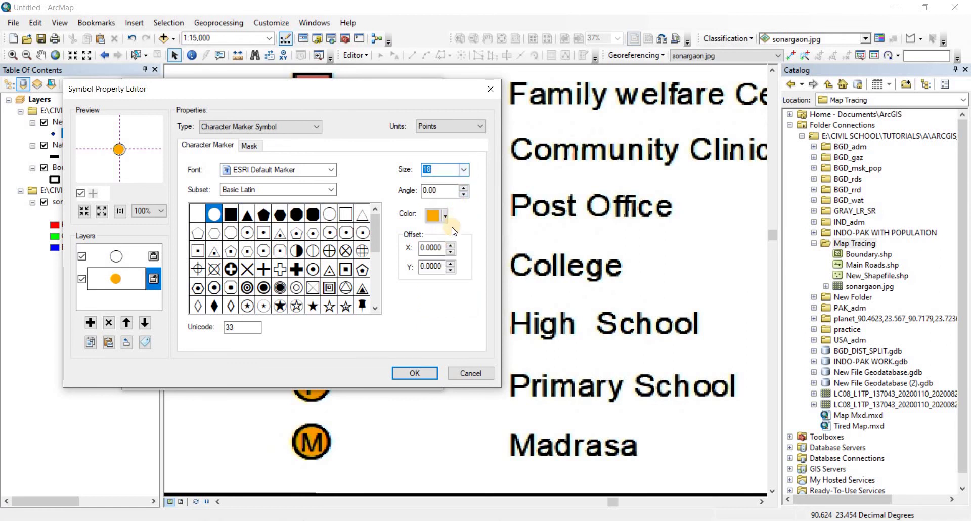
click(463, 169)
click(437, 248)
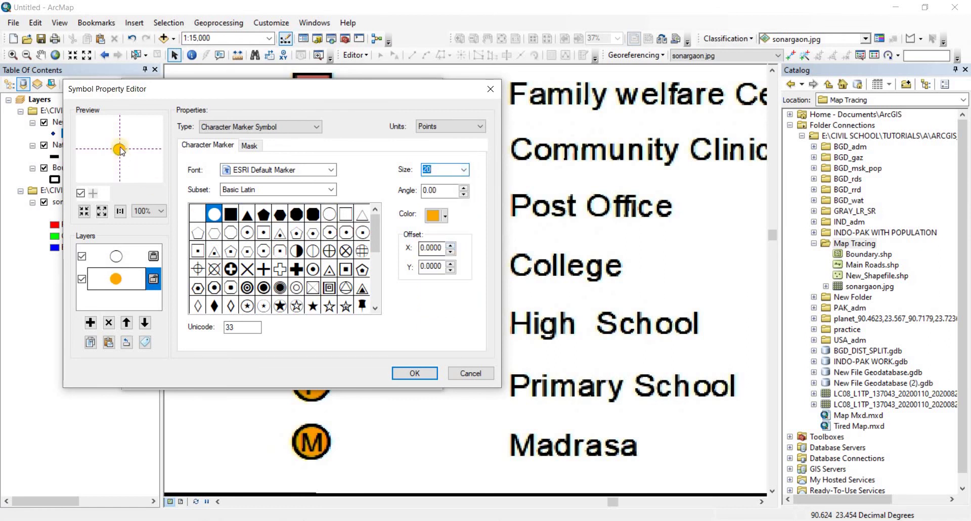
Add a top symbol layer showing the letter C in Arial at size 11.
drag(245, 89, 280, 27)
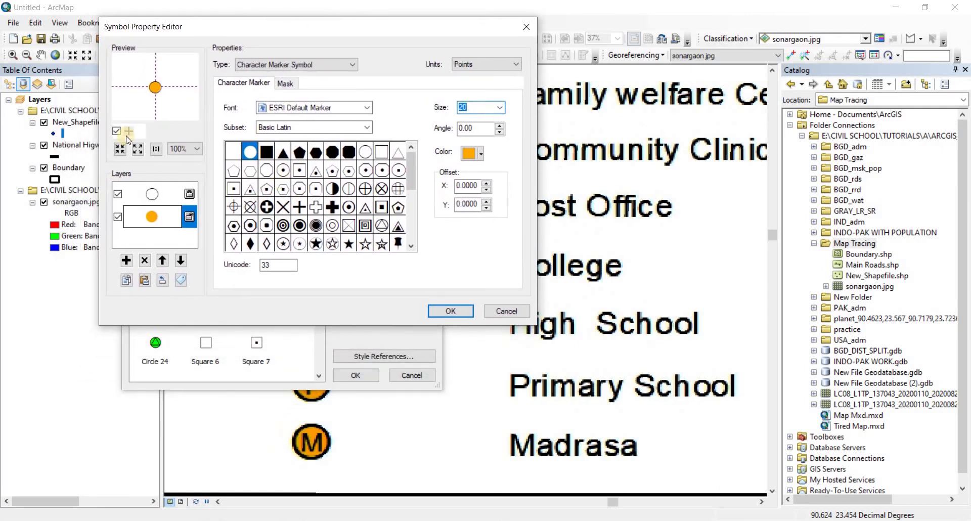
drag(251, 28, 240, 101)
click(112, 331)
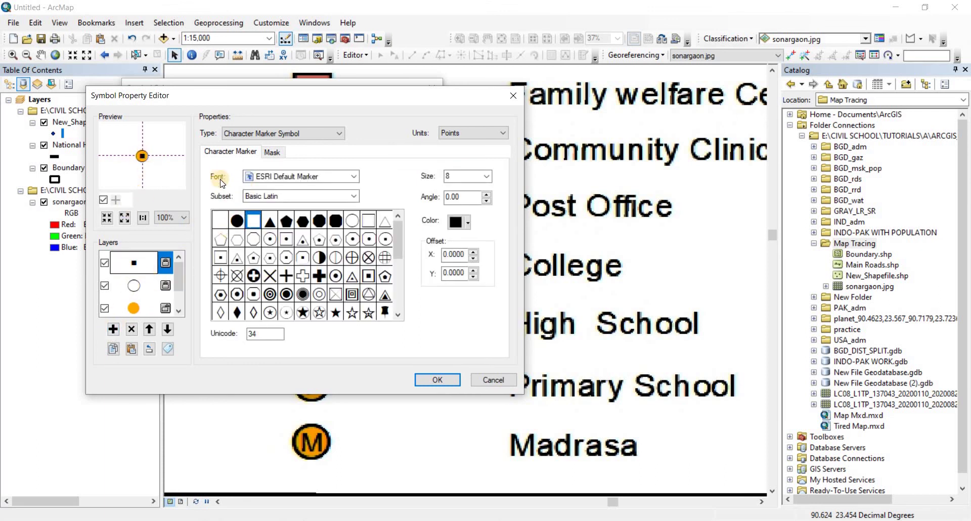
click(354, 177)
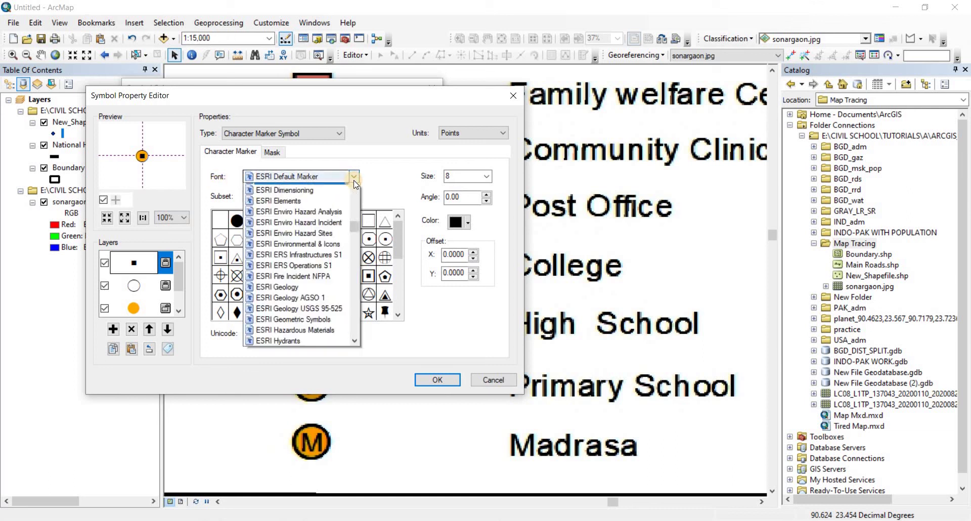
scroll(340, 259, up, 10)
scroll(334, 275, up, 15)
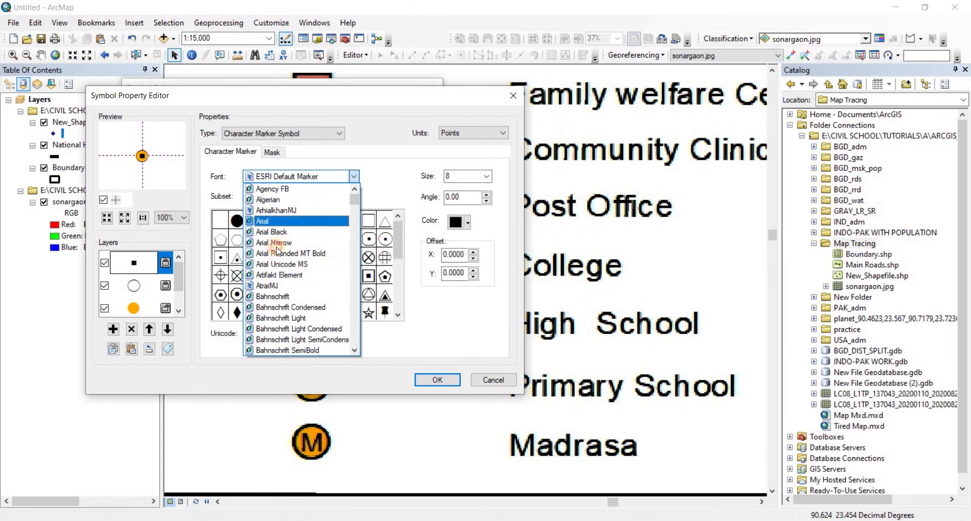
click(272, 221)
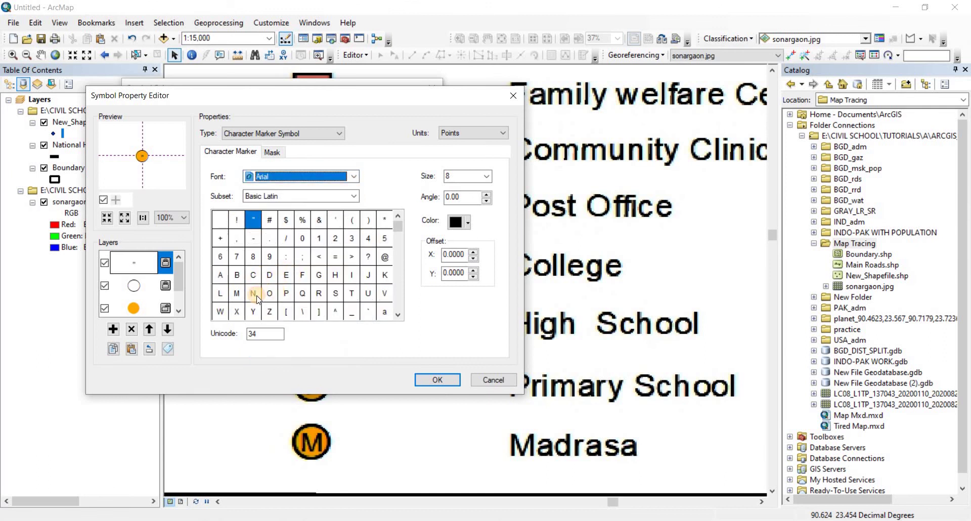
click(253, 274)
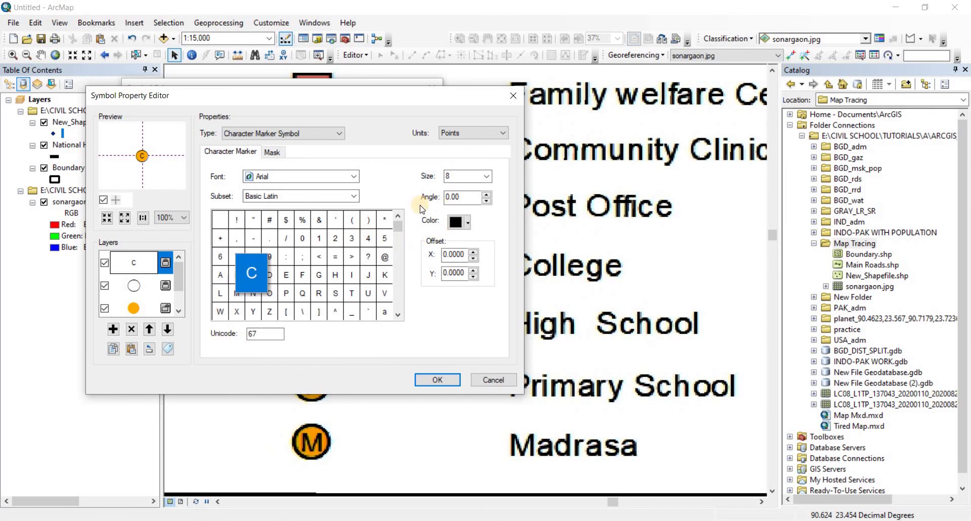
click(486, 176)
click(475, 212)
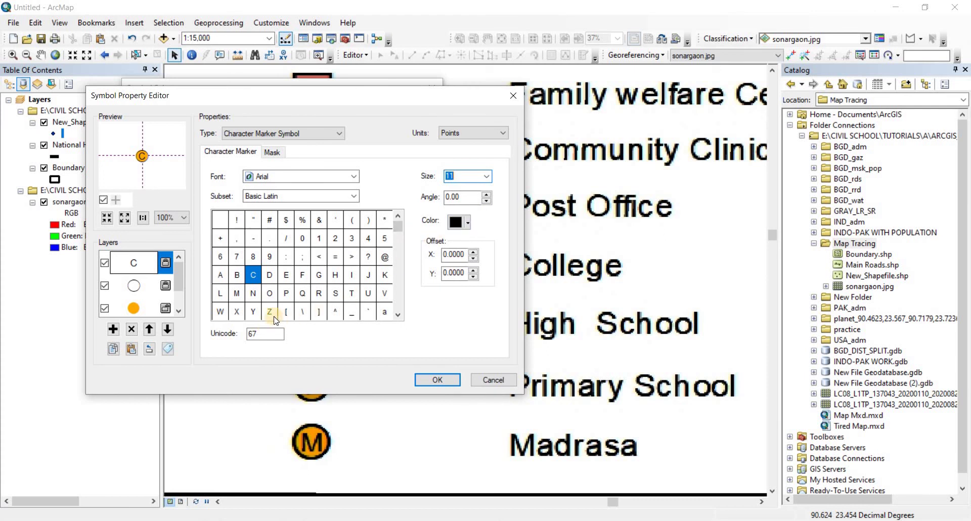
Change the letter C's font to Arial Black and apply the finished marker symbol to New_Shapefile.
click(355, 177)
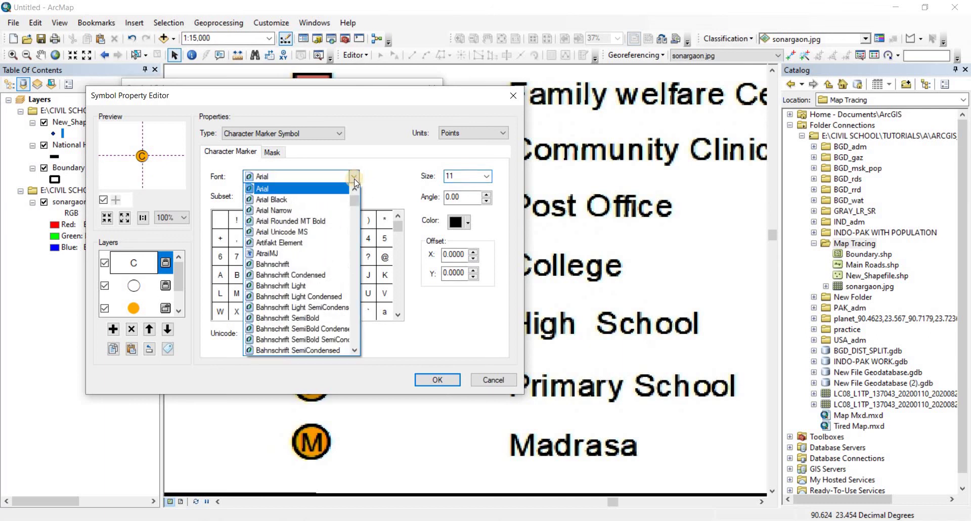
click(328, 200)
click(255, 276)
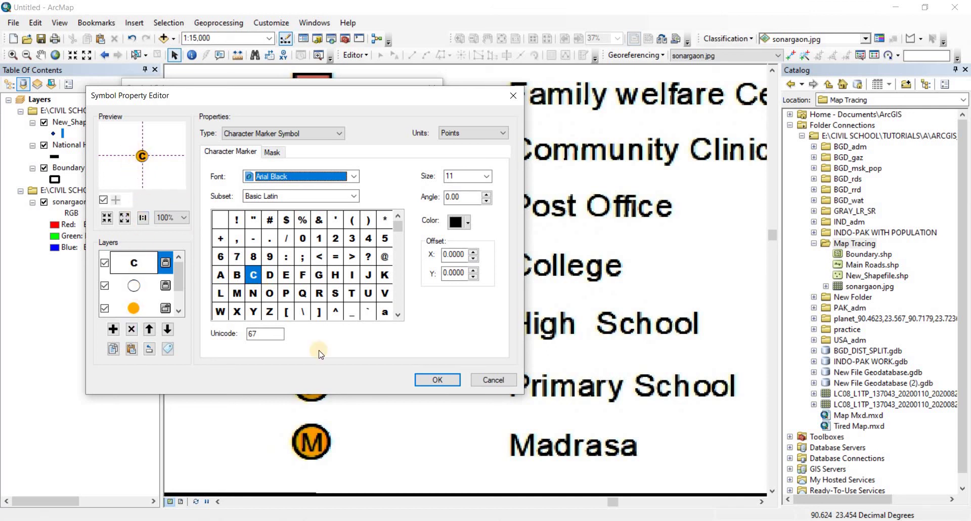
click(437, 379)
click(352, 378)
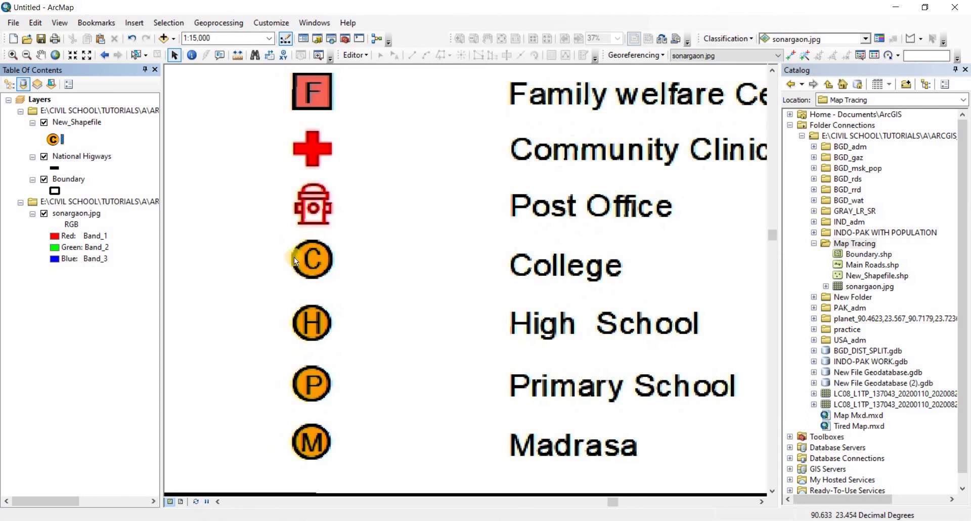
Rename the New_Shapefile layer to College in its layer properties.
double_click(76, 121)
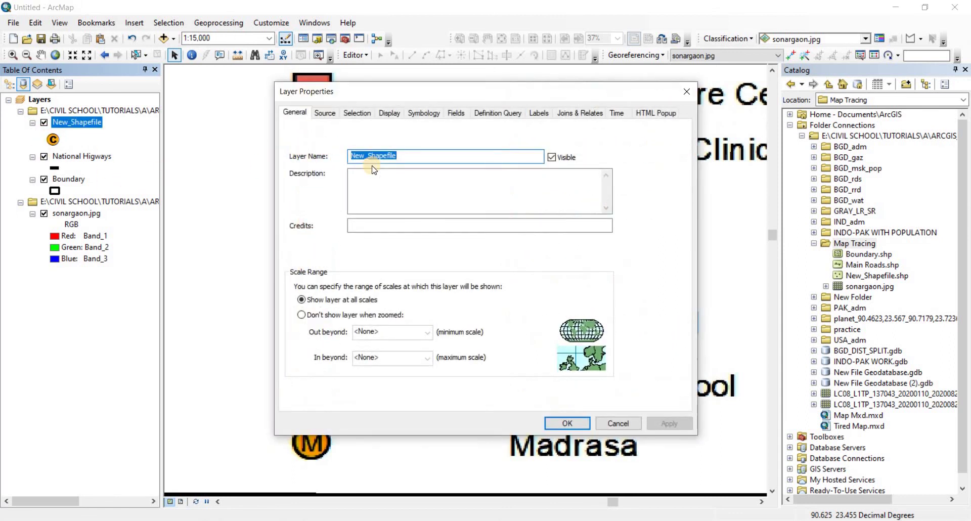
text(College)
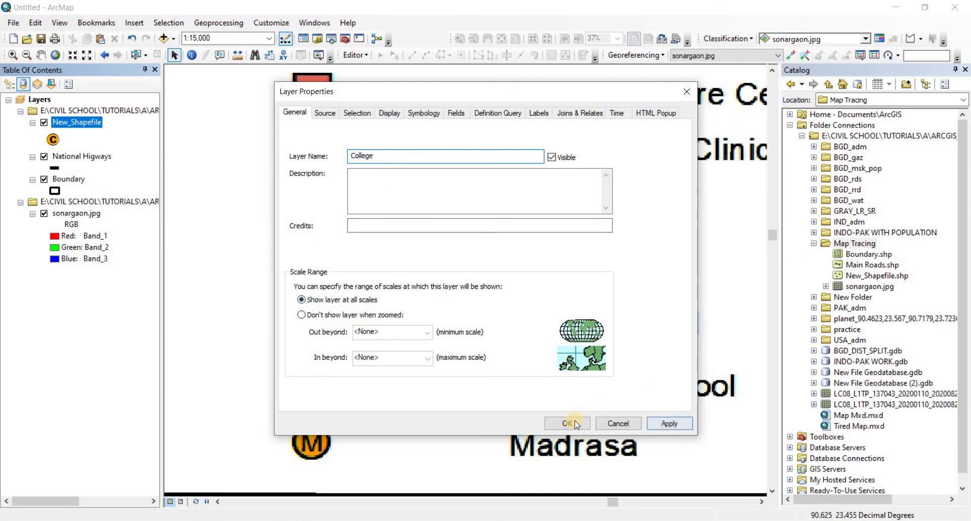
click(571, 423)
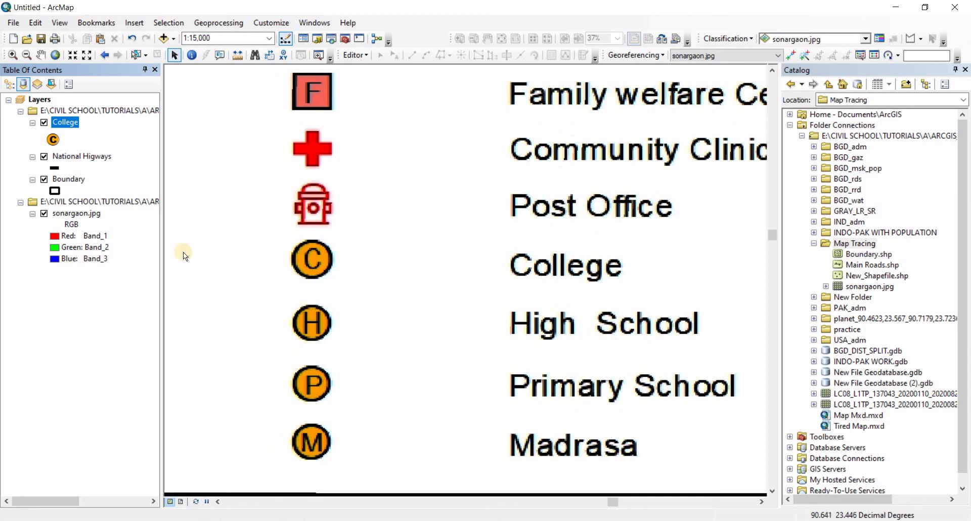
Zoom out from the legend and view the full extent to locate the whole scanned Sonargaon map.
scroll(411, 293, down, 2)
scroll(411, 293, up, 5)
scroll(391, 347, up, 5)
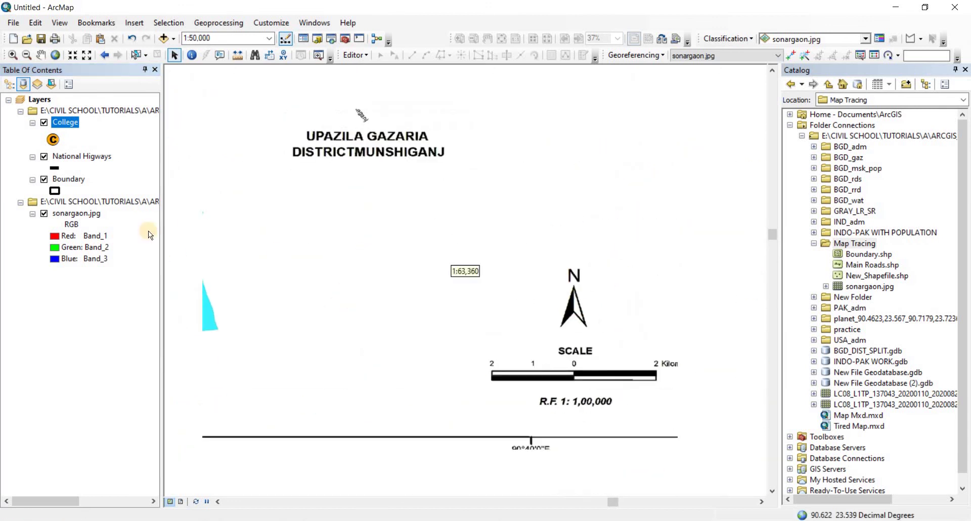
click(71, 179)
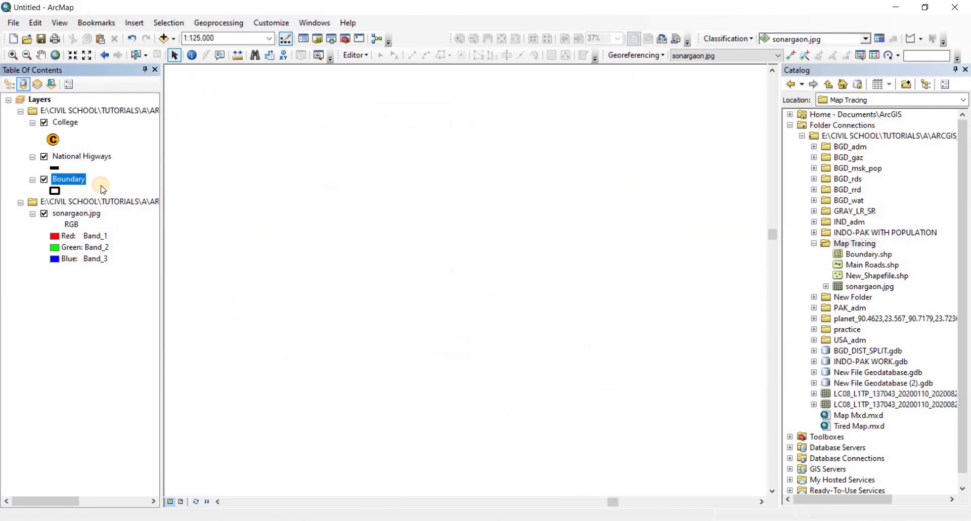
key(Up)
click(65, 122)
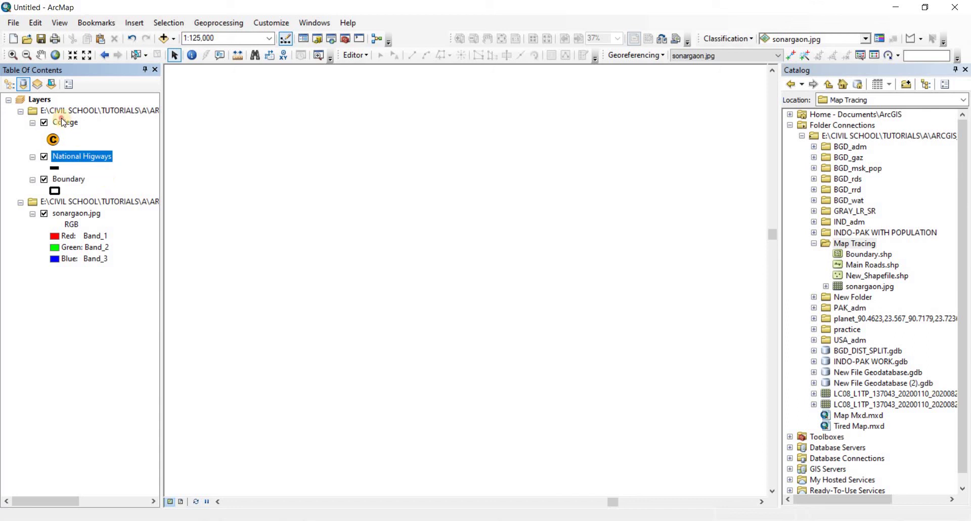
scroll(347, 233, down, 3)
scroll(347, 233, up, 2)
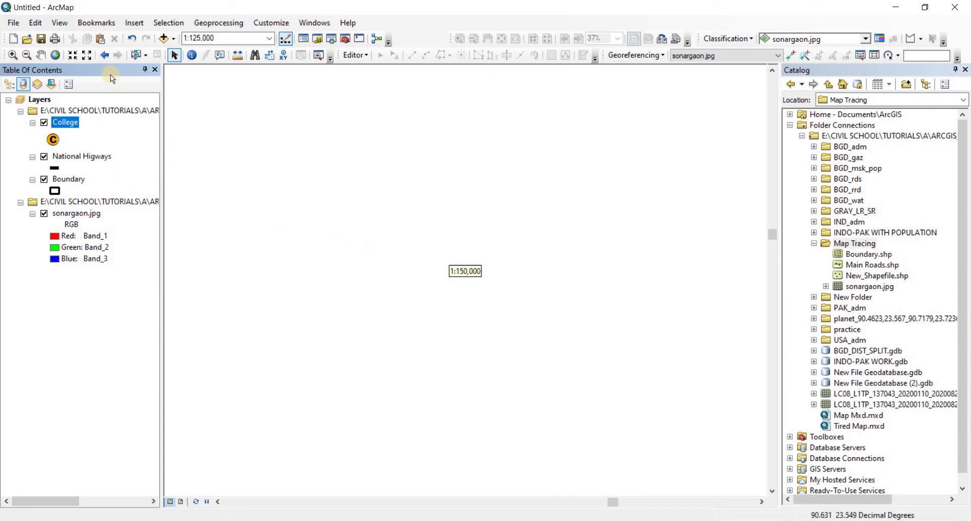
click(56, 55)
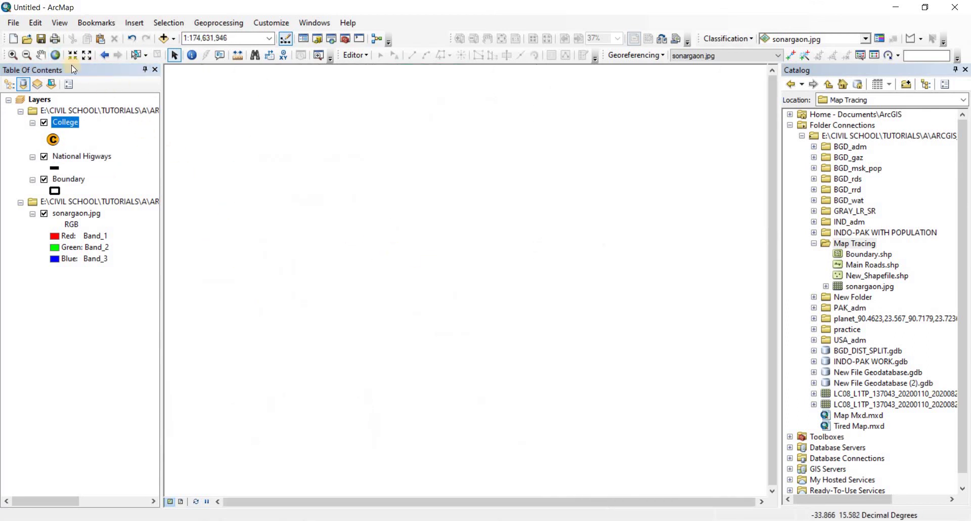
click(42, 56)
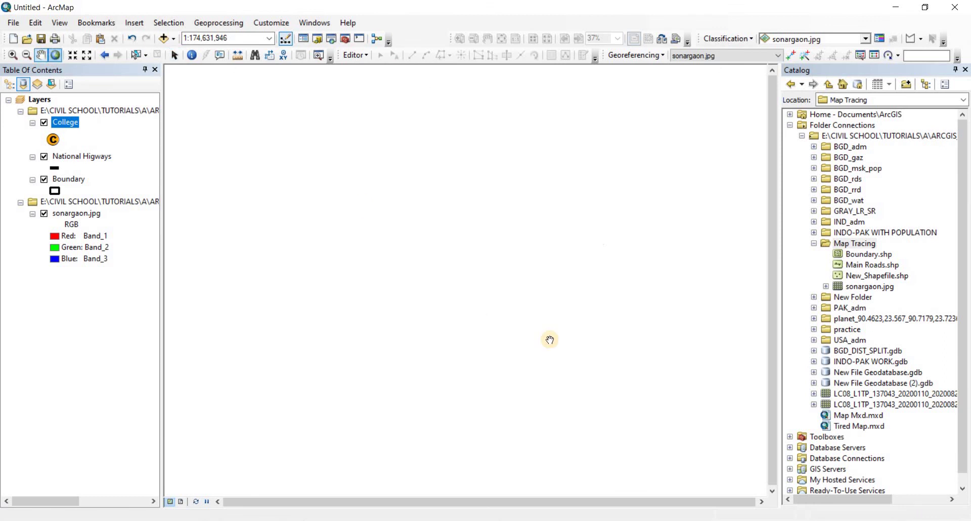
scroll(548, 339, down, 3)
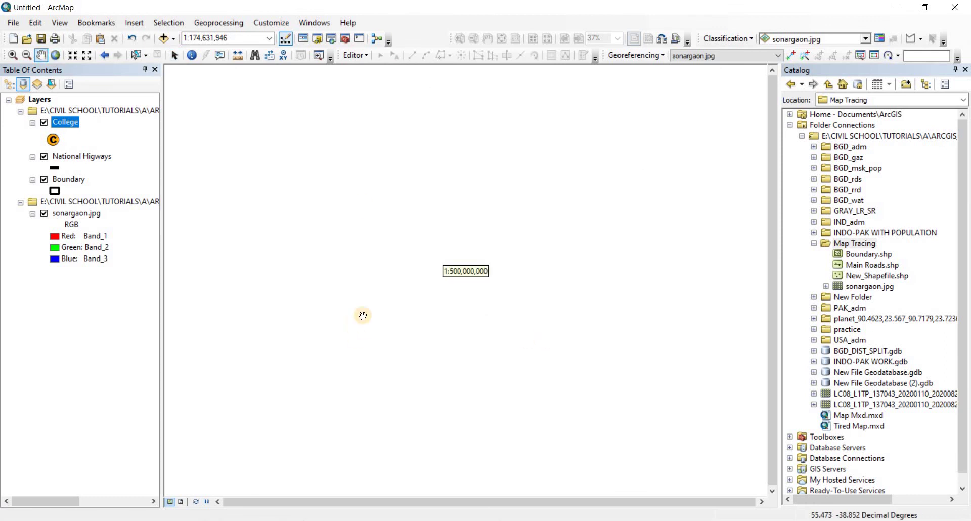